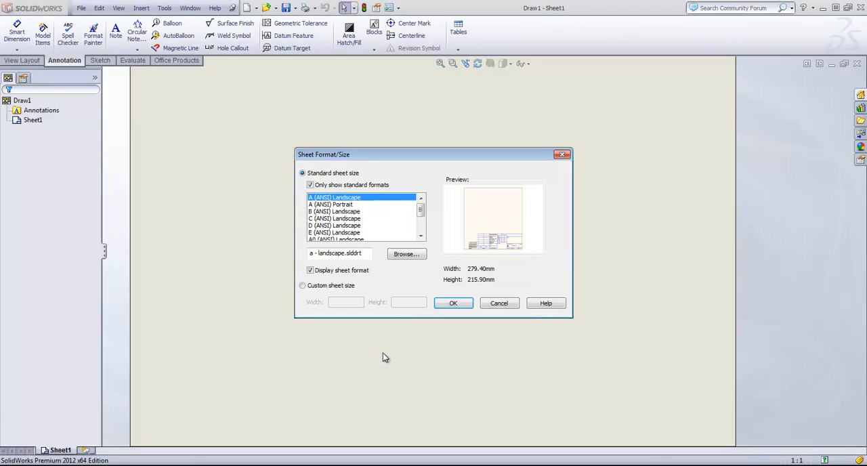
# - Create the drawing sheet at the standard A (ANSI) Landscape size with its sheet format displayed
pyautogui.click(453, 303)
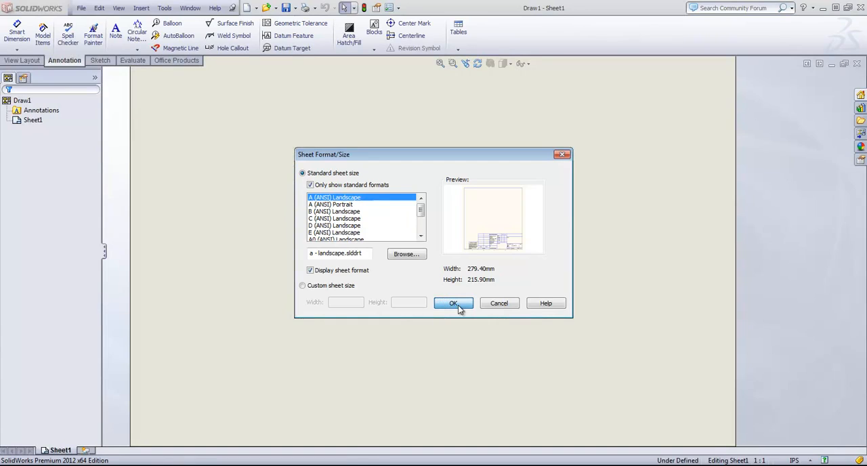
pyautogui.click(22, 105)
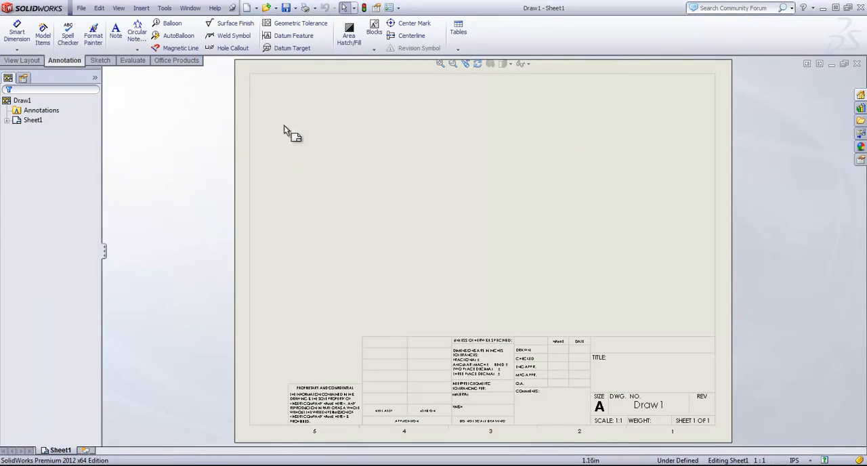
pyautogui.click(86, 8)
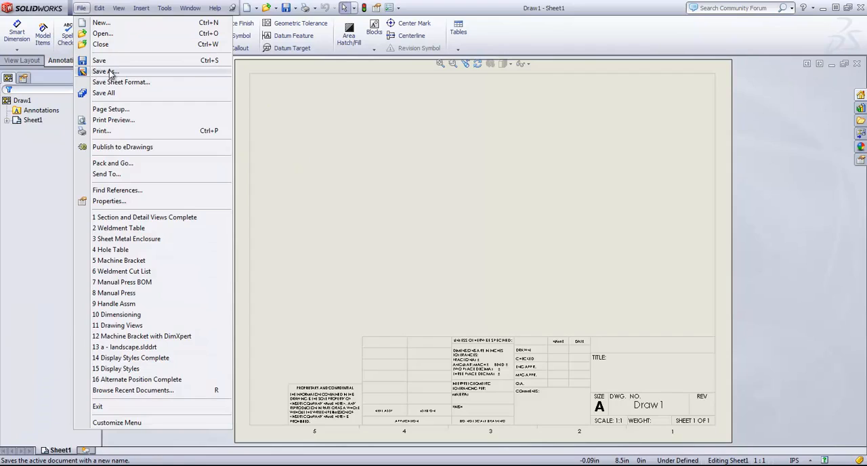
pyautogui.click(107, 71)
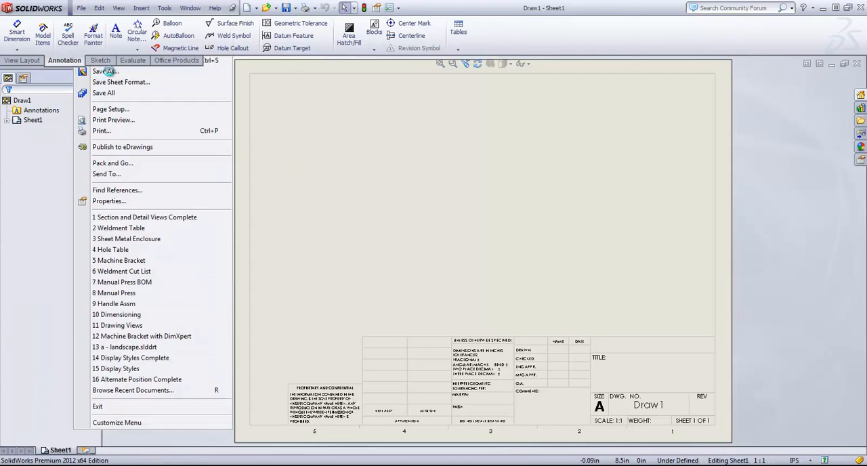
pyautogui.click(336, 201)
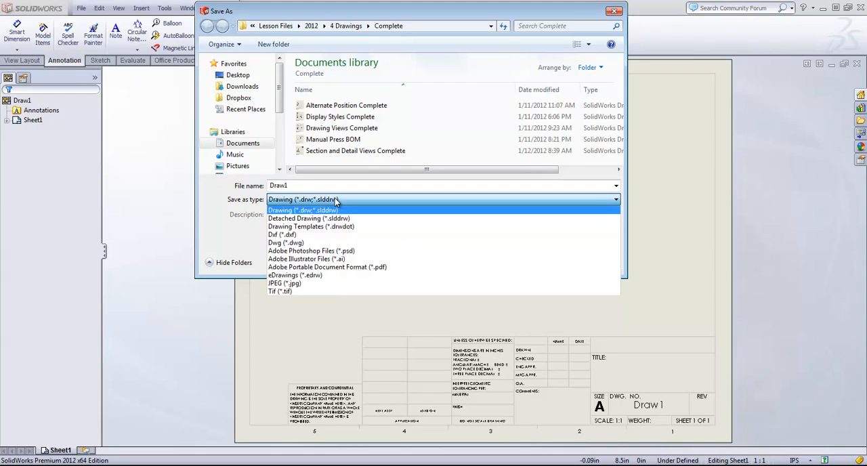
pyautogui.click(298, 227)
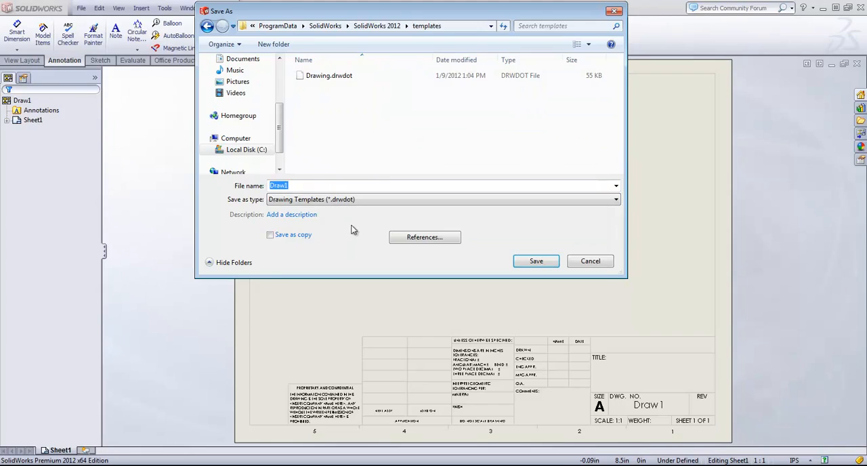
pyautogui.click(590, 264)
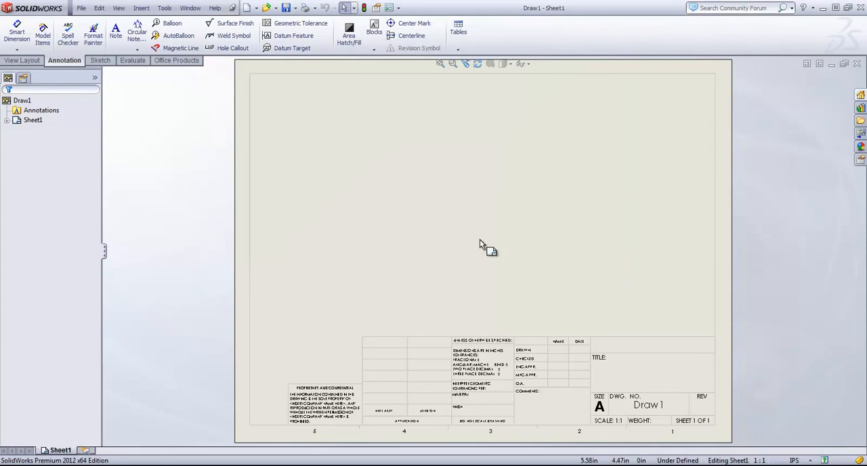
# - Examine the border and title block of Sheet1 in sheet format editing mode and return to the sheet
pyautogui.click(8, 120)
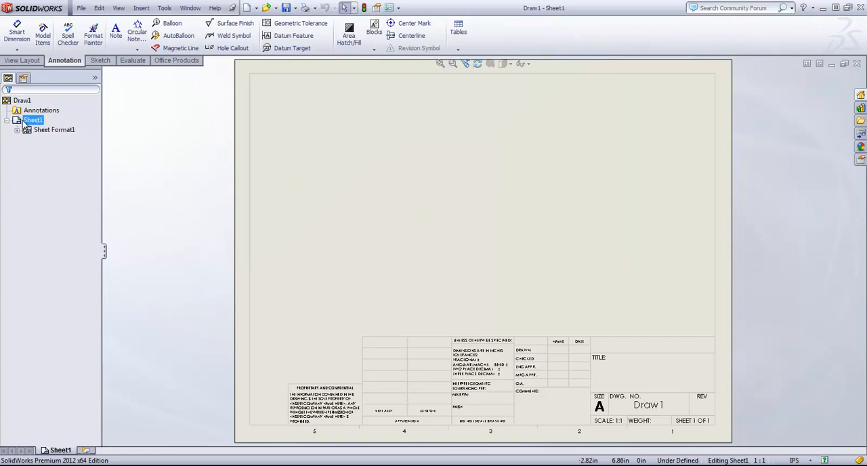
pyautogui.click(55, 130)
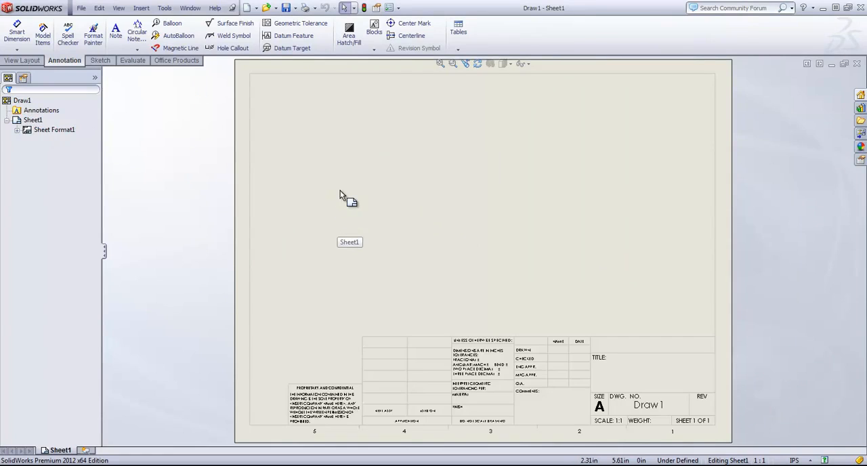
pyautogui.click(52, 130)
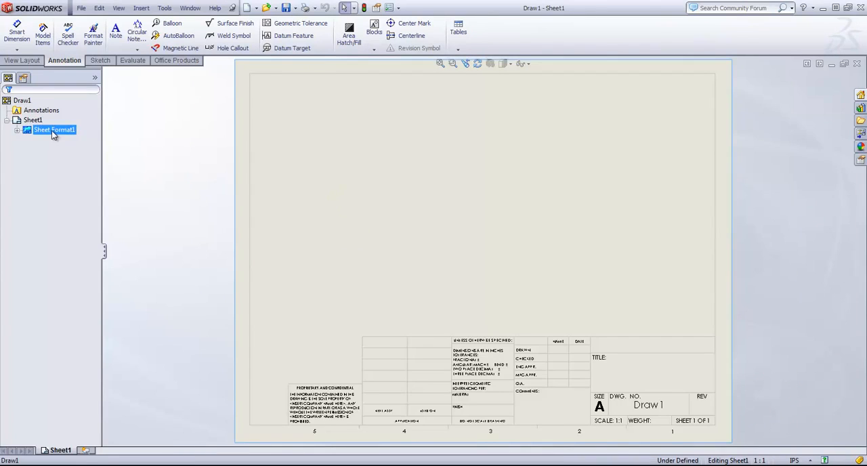
pyautogui.rightClick(53, 133)
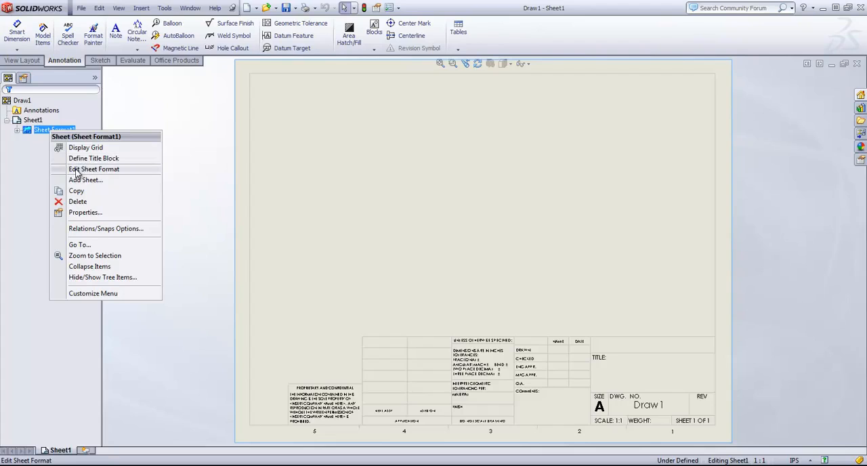
pyautogui.click(75, 169)
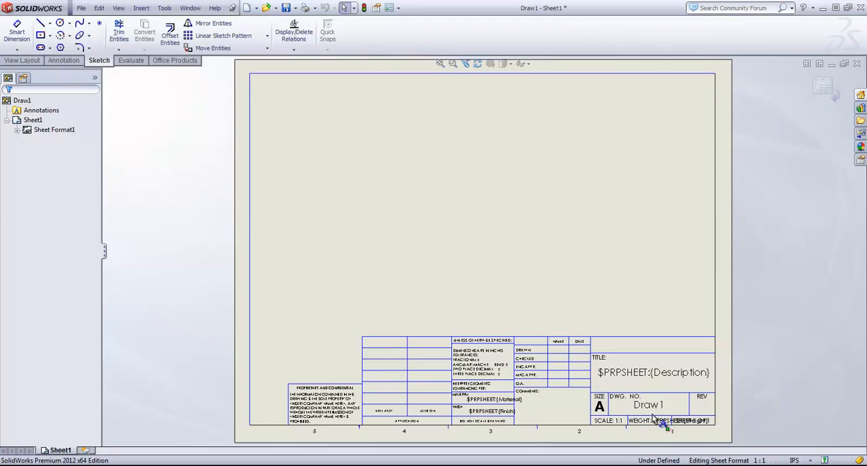
pyautogui.click(824, 85)
pyautogui.click(47, 133)
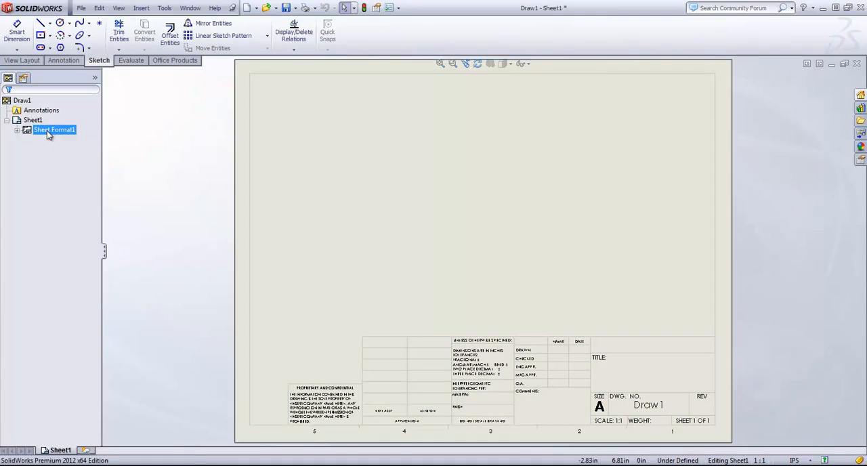
pyautogui.rightClick(48, 135)
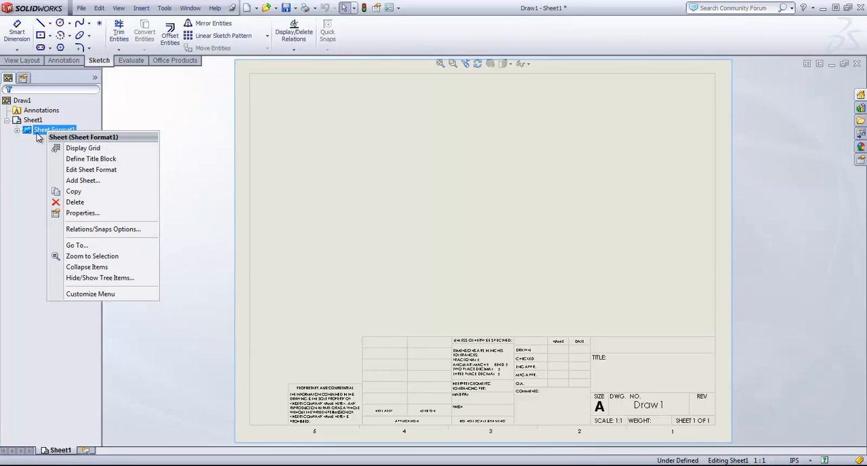
pyautogui.click(186, 130)
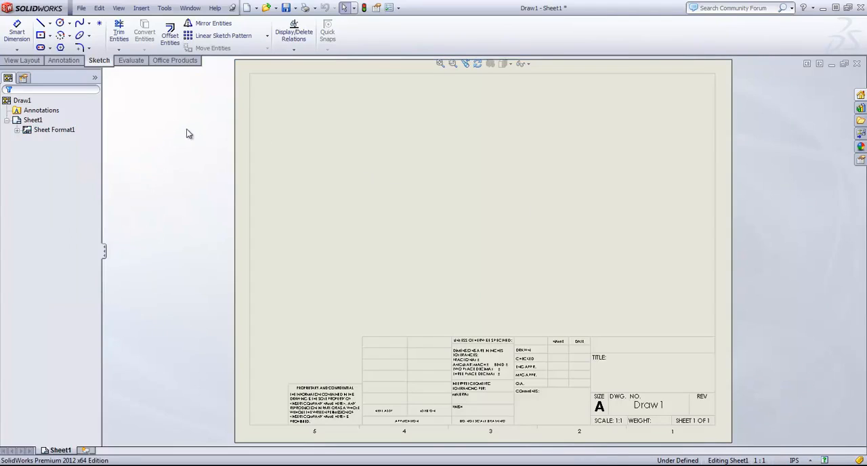
pyautogui.click(21, 101)
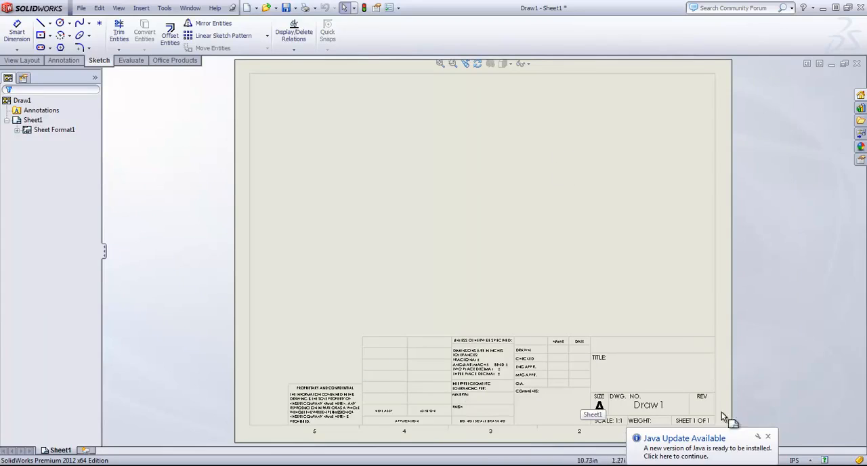
# - Switch to the open Section and Detail Views Complete drawing and reposition the R.10 dimension beside Detail U
pyautogui.click(190, 7)
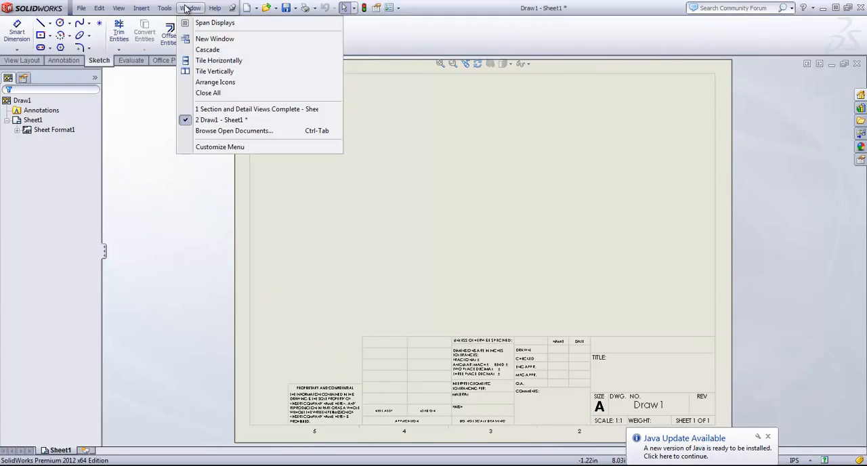
pyautogui.click(214, 109)
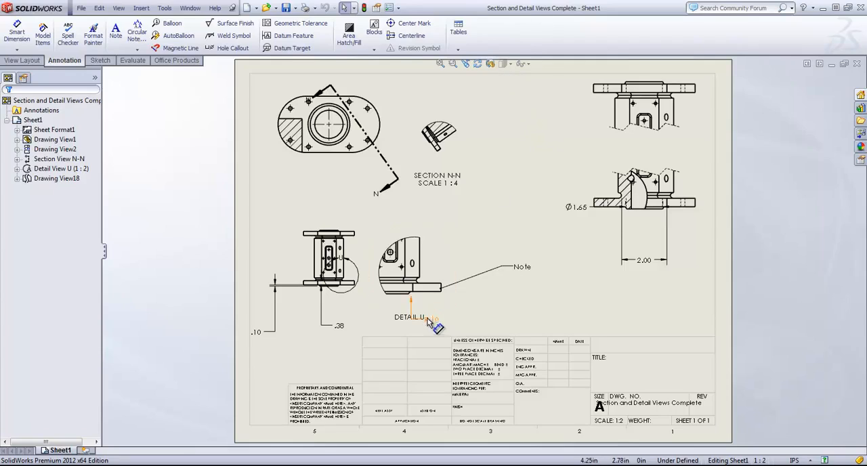
pyautogui.moveTo(428, 323); pyautogui.dragTo(464, 315)
pyautogui.click(576, 289)
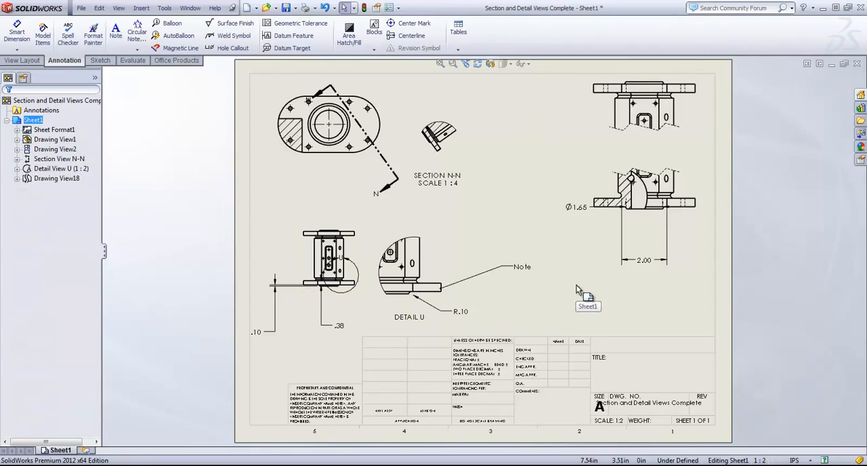
# - Open the drawing's document properties at the drafting standard settings and move the dialog clear of the drawing views
pyautogui.click(398, 8)
pyautogui.click(403, 19)
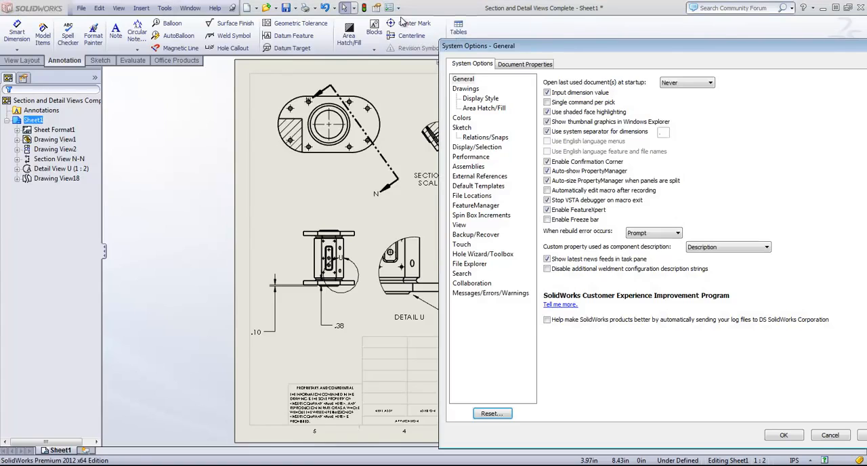
pyautogui.click(527, 65)
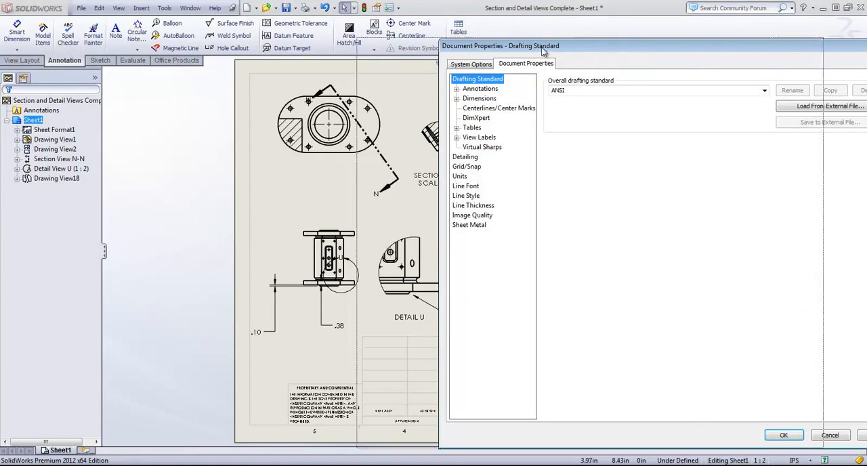
pyautogui.moveTo(630, 56); pyautogui.dragTo(269, 37)
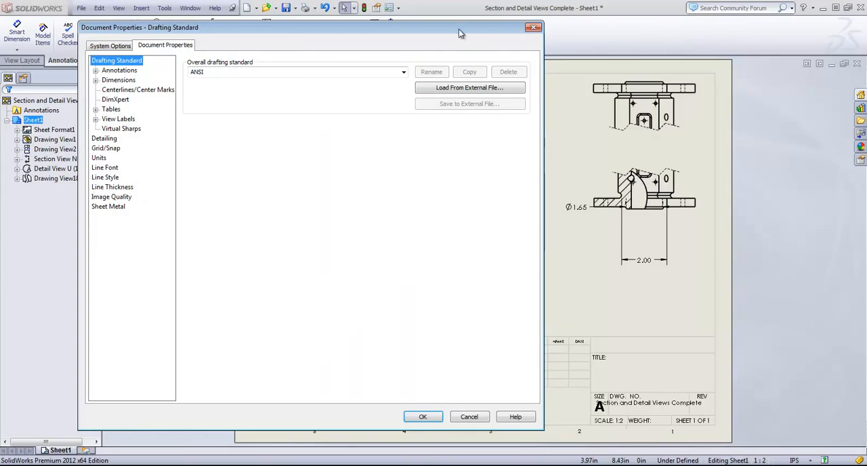
pyautogui.moveTo(397, 33); pyautogui.dragTo(325, 37)
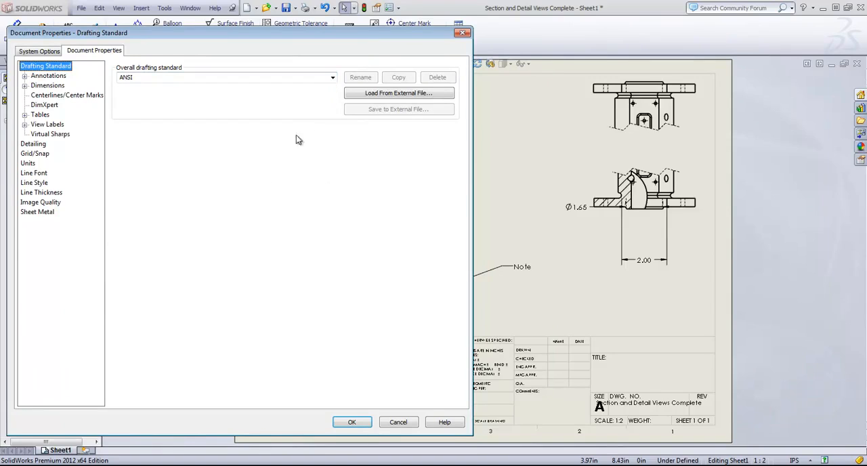
# - Set the document font for note annotations to Bodoni MT Condensed at 16 points
pyautogui.click(24, 76)
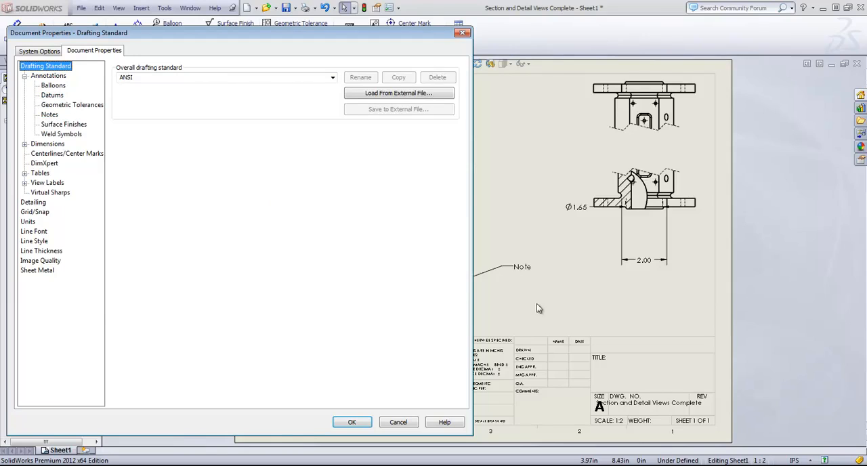
pyautogui.click(50, 114)
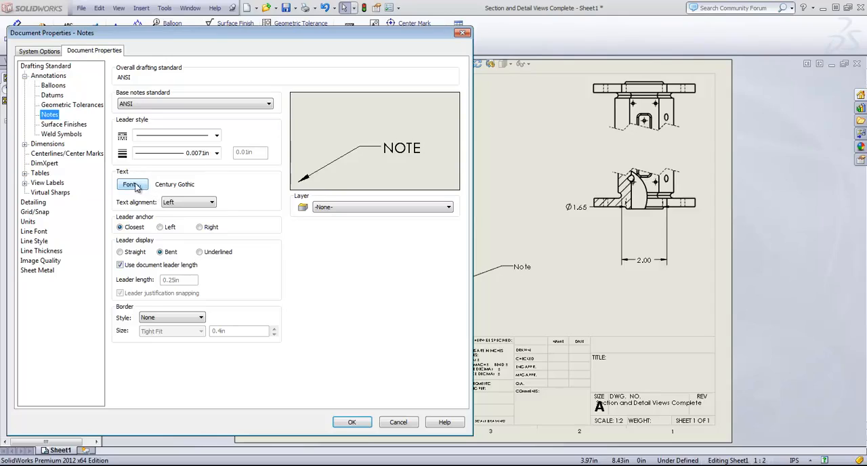
pyautogui.click(134, 184)
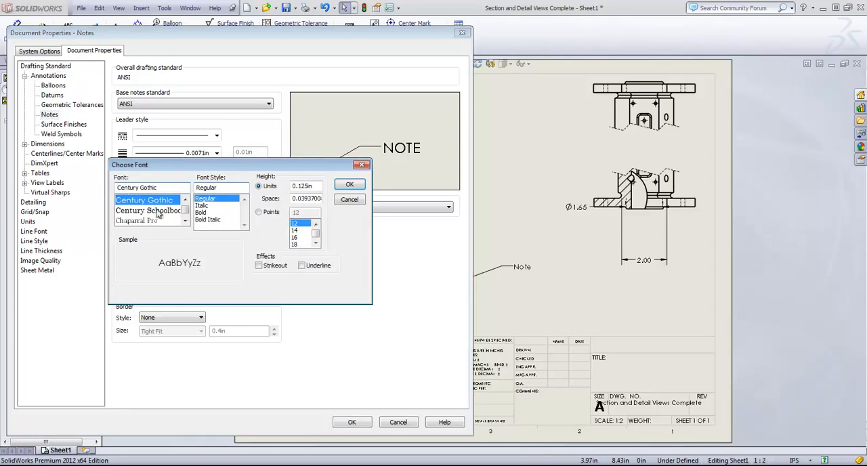
pyautogui.click(270, 213)
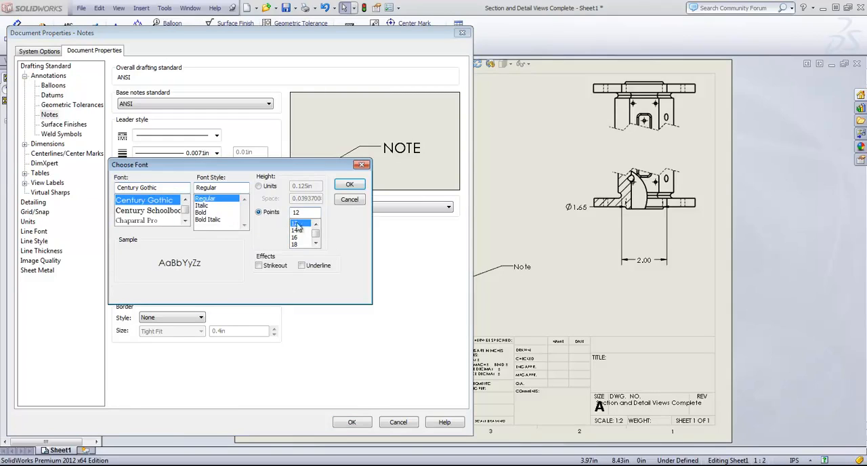
pyautogui.click(296, 238)
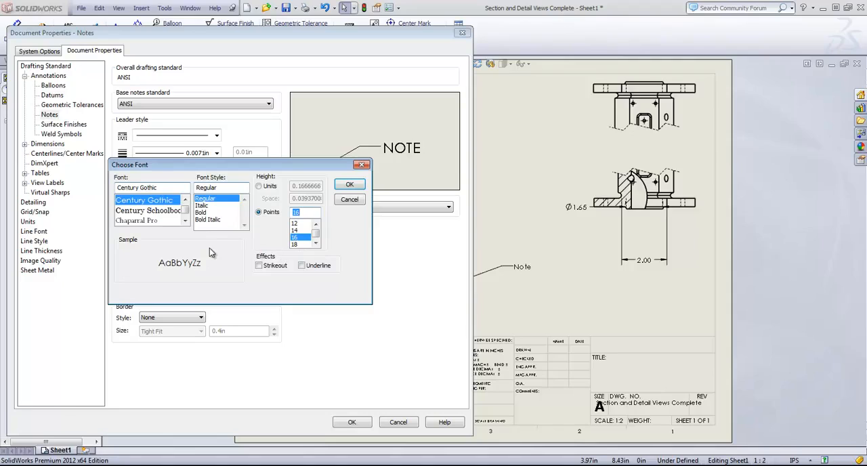
pyautogui.moveTo(184, 211); pyautogui.dragTo(185, 211)
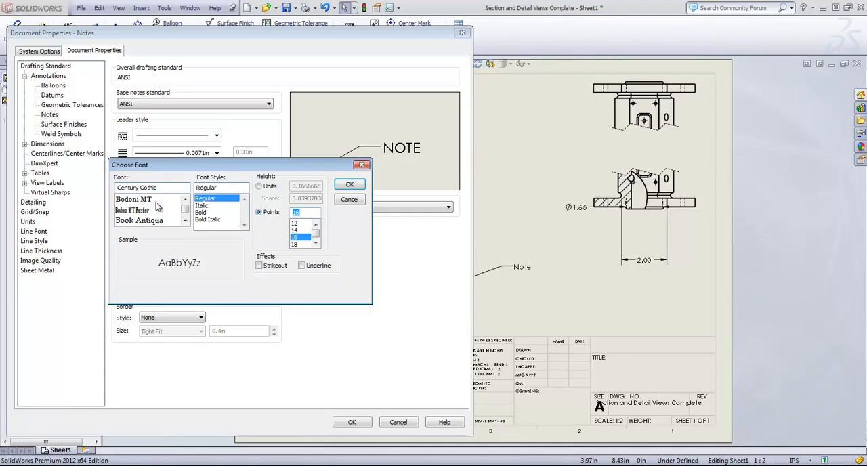
pyautogui.click(156, 199)
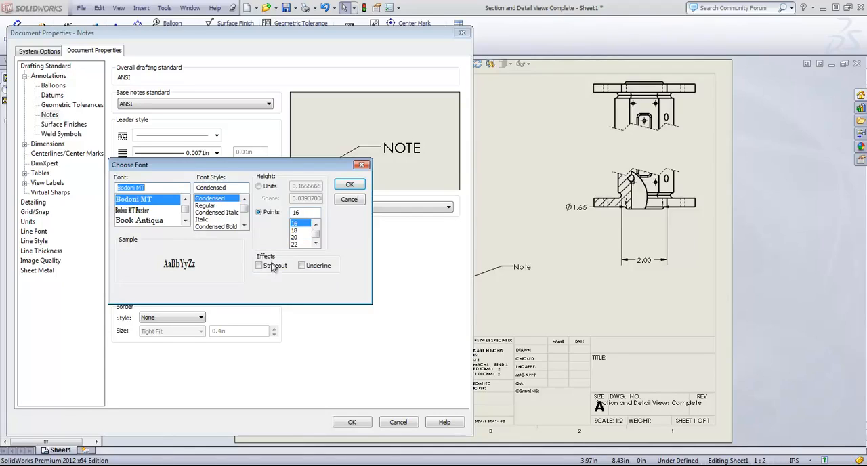
pyautogui.click(349, 185)
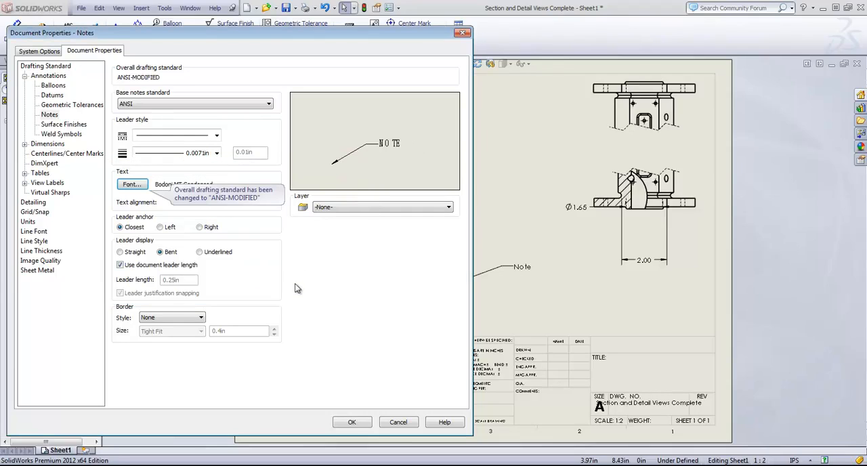
# - Give note leaders a dotted line style with 0.0197in thickness and apply the document properties
pyautogui.click(217, 135)
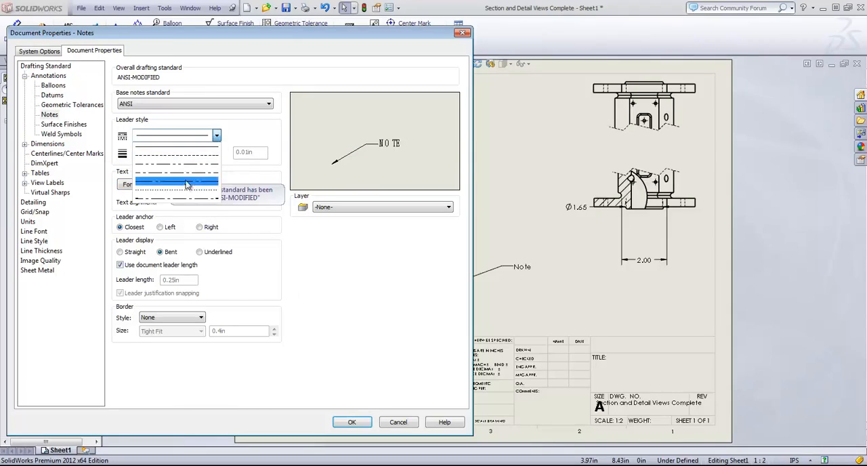
pyautogui.click(183, 191)
pyautogui.click(217, 153)
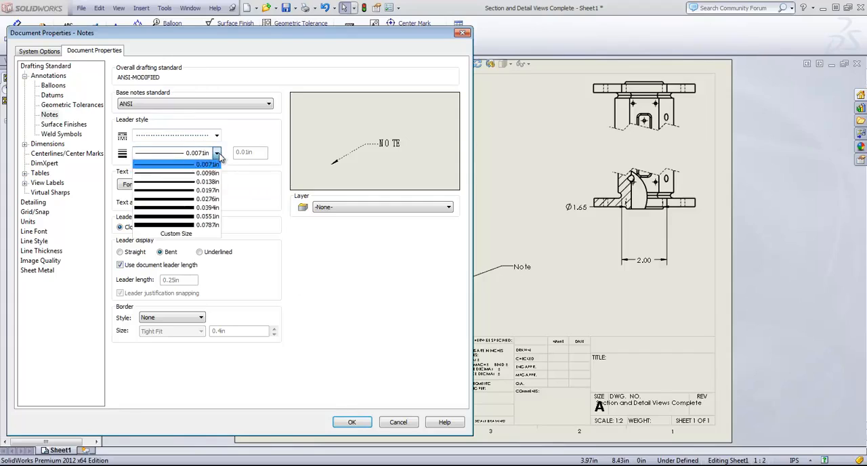
pyautogui.click(192, 191)
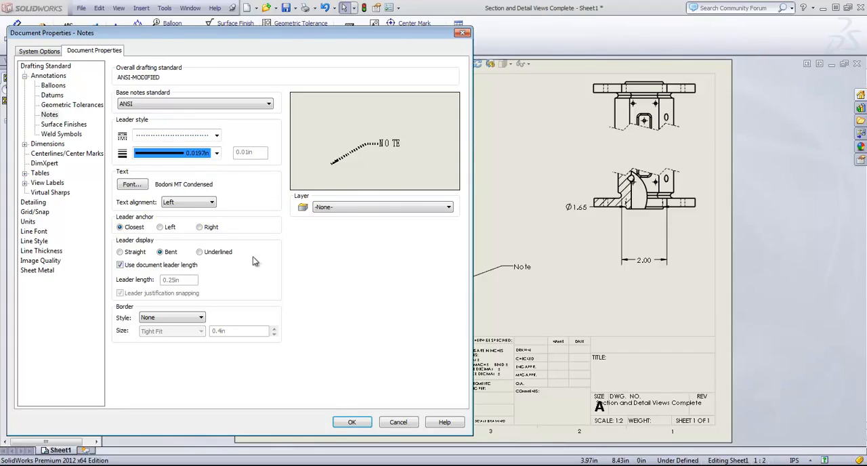
pyautogui.click(351, 422)
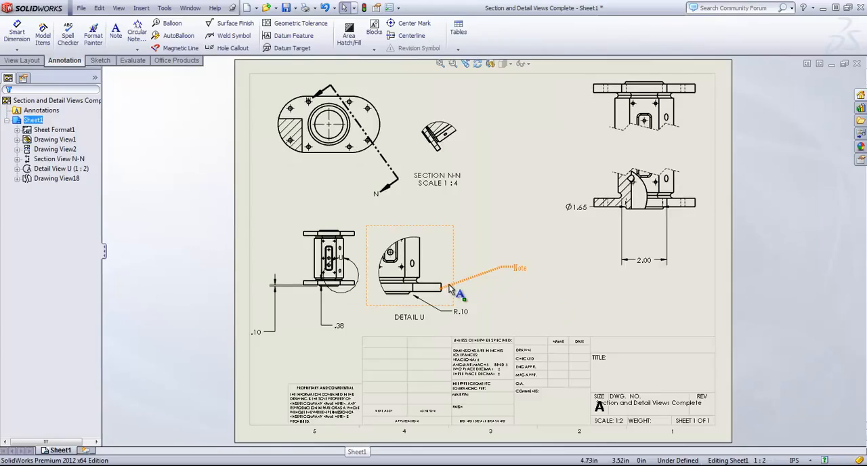
# - Reposition the note with the dotted leader further up, clear of Detail U, and deselect it
pyautogui.moveTo(523, 271); pyautogui.dragTo(537, 240)
pyautogui.click(548, 283)
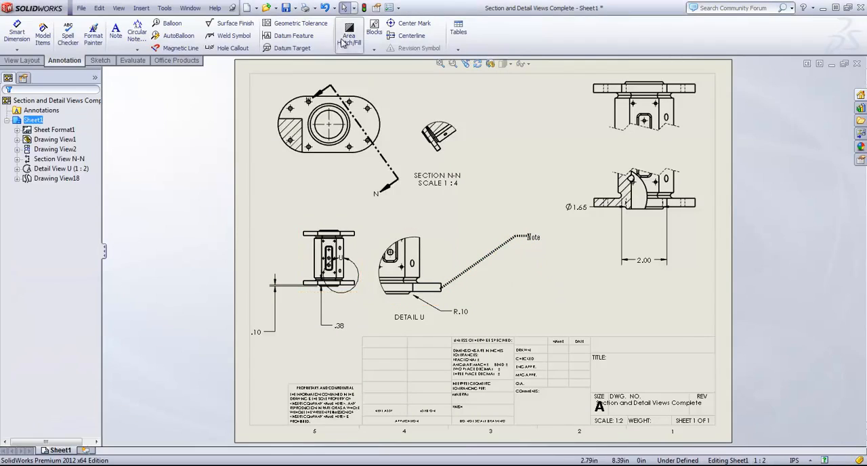
pyautogui.click(395, 8)
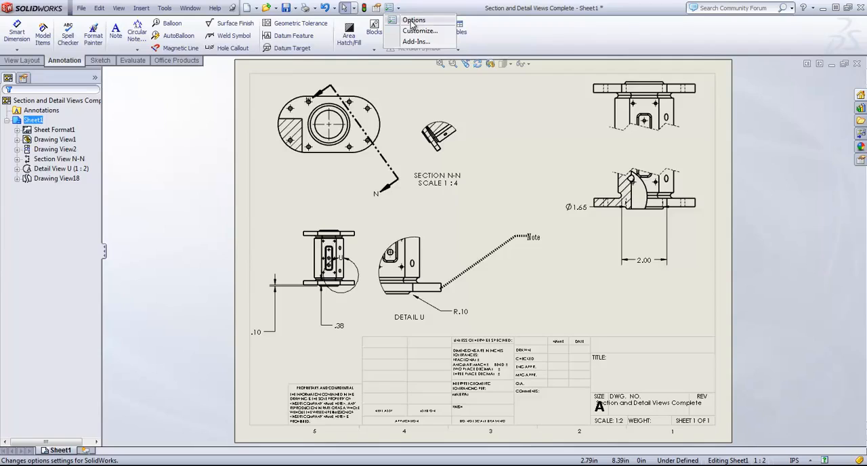
pyautogui.click(544, 263)
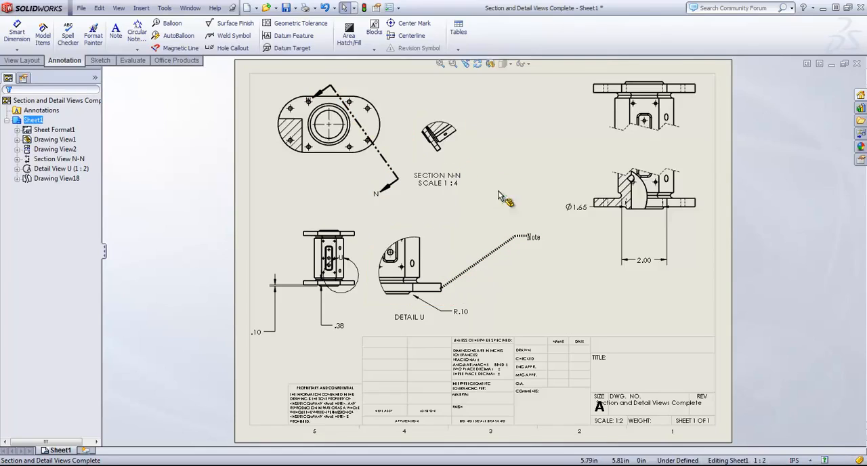
# - Review the document properties for balloons, weld symbols, surface finishes, notes and geometric tolerances, and close them without applying changes
pyautogui.click(397, 7)
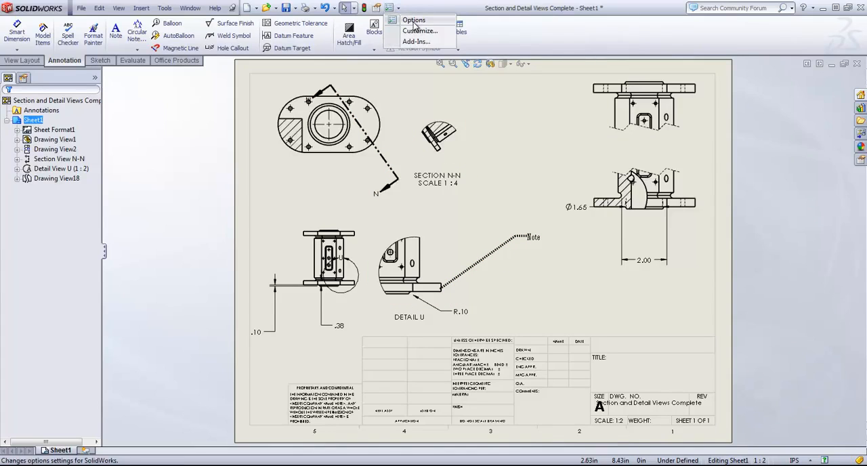
pyautogui.click(414, 21)
pyautogui.click(108, 51)
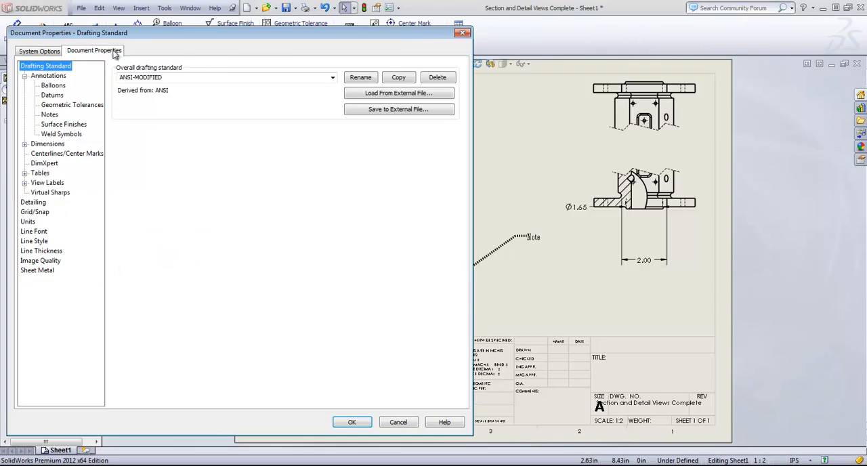
pyautogui.click(51, 86)
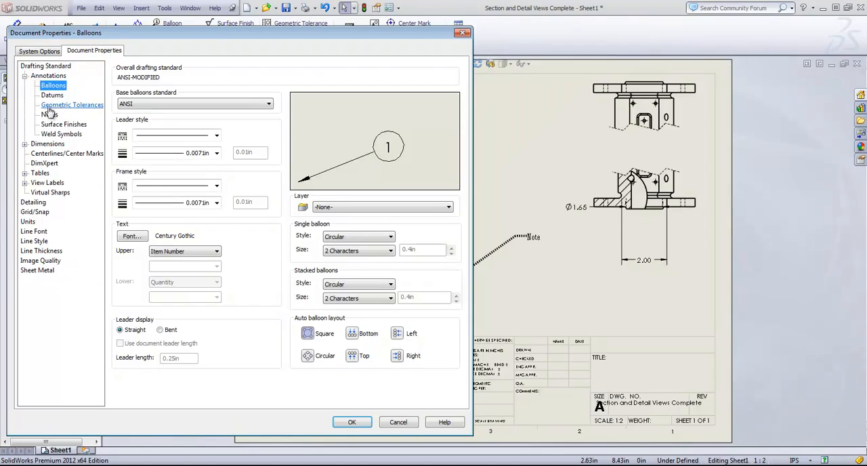
pyautogui.click(50, 133)
pyautogui.click(49, 124)
pyautogui.click(49, 115)
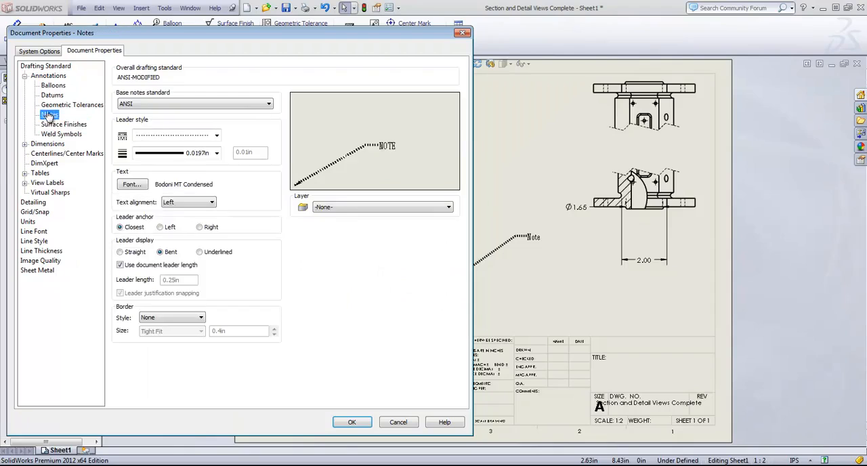
pyautogui.click(53, 105)
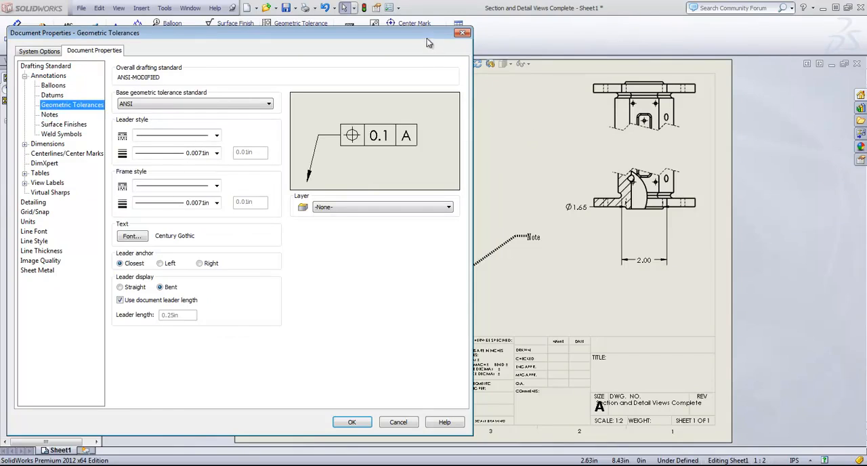
pyautogui.click(398, 422)
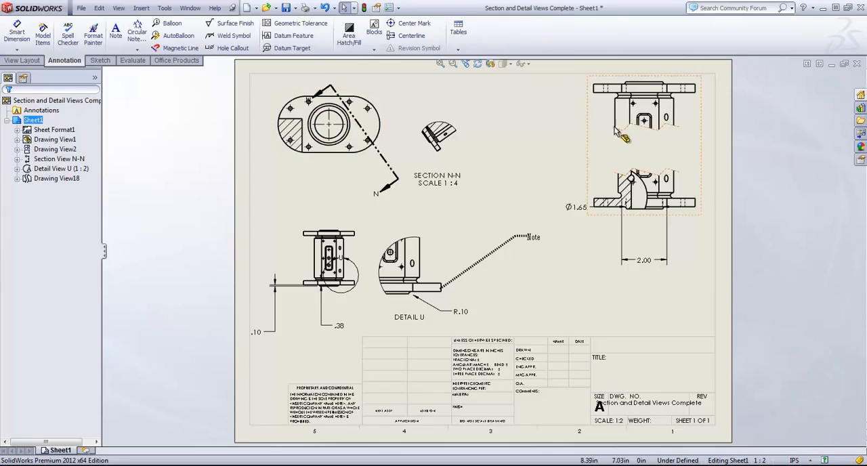
# - Nudge Drawing View2 slightly upward and shift Detail View U slightly up and to the right on the sheet
pyautogui.click(342, 226)
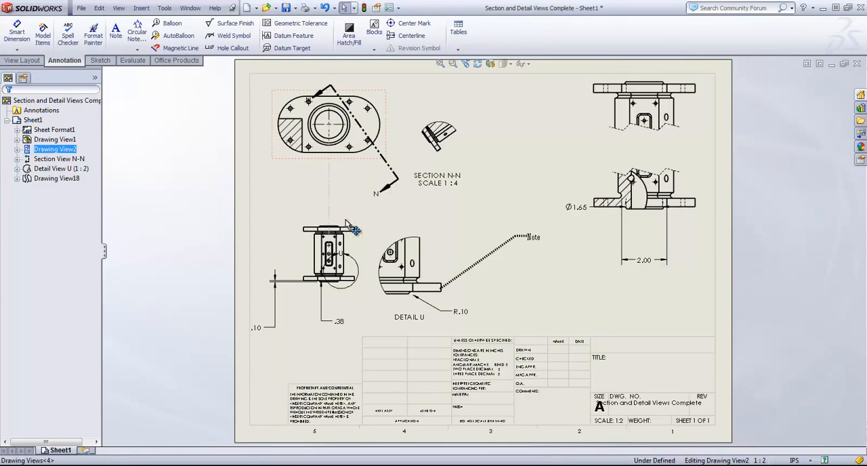
pyautogui.click(35, 61)
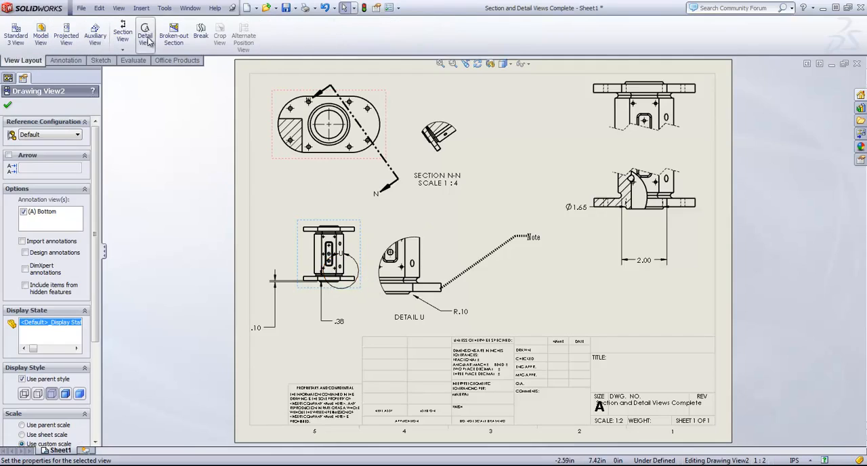
pyautogui.click(65, 61)
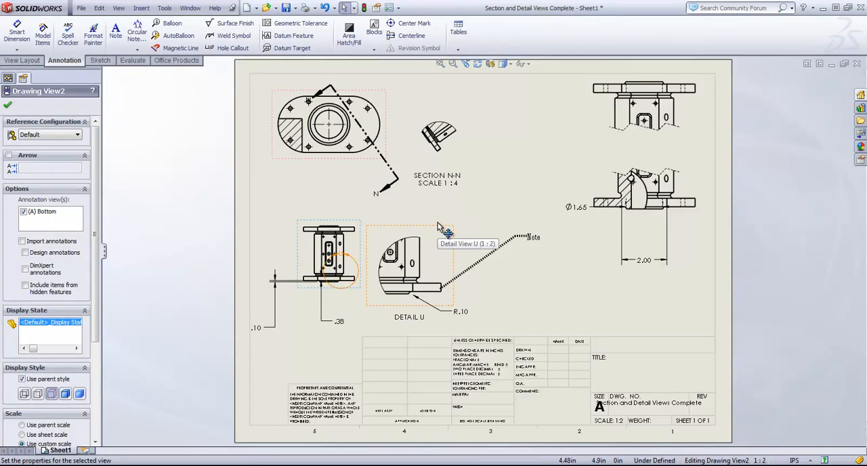
pyautogui.moveTo(438, 222); pyautogui.dragTo(446, 217)
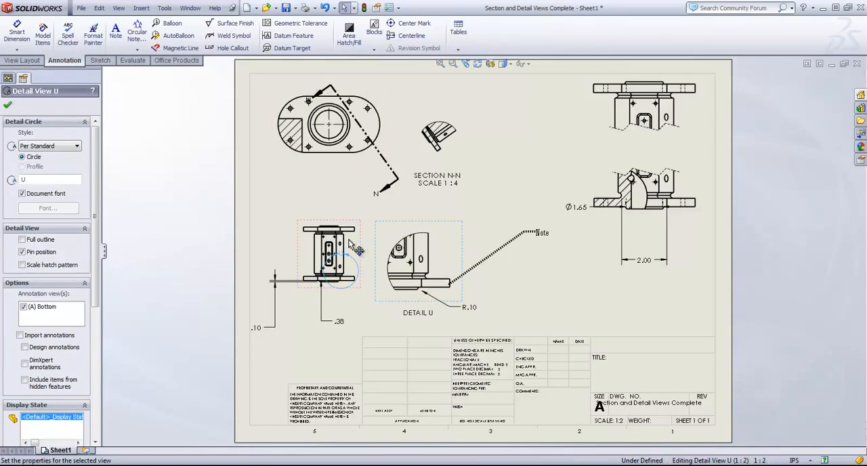
# - Set the document font height for dimensions to 16 points and apply the document properties
pyautogui.click(398, 9)
pyautogui.click(415, 22)
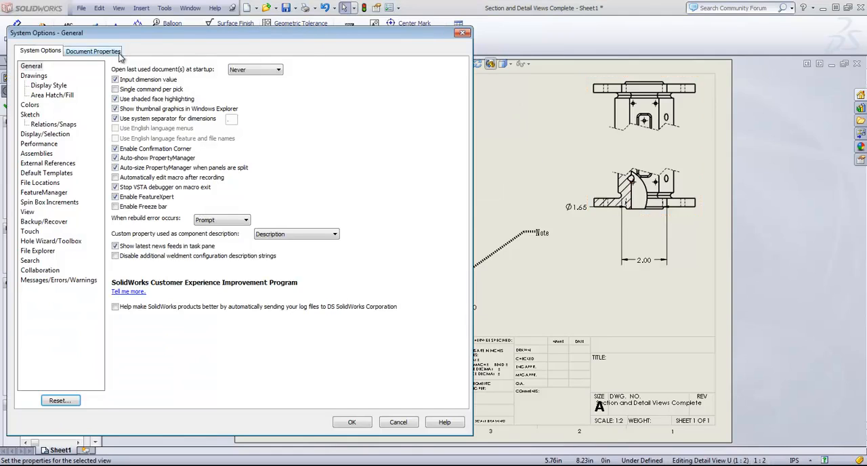
pyautogui.click(117, 53)
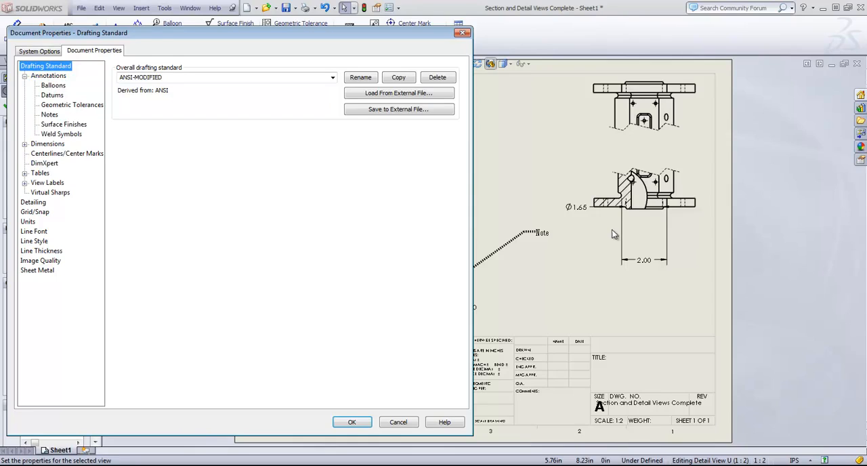
pyautogui.click(24, 76)
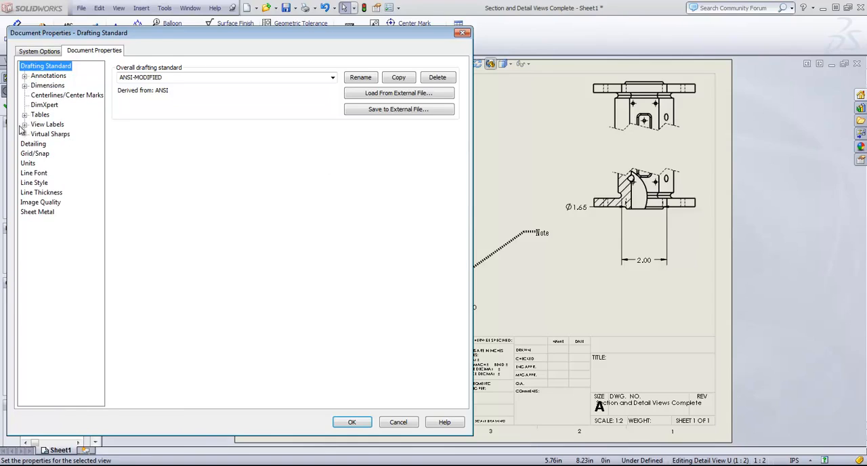
pyautogui.click(25, 86)
pyautogui.click(48, 88)
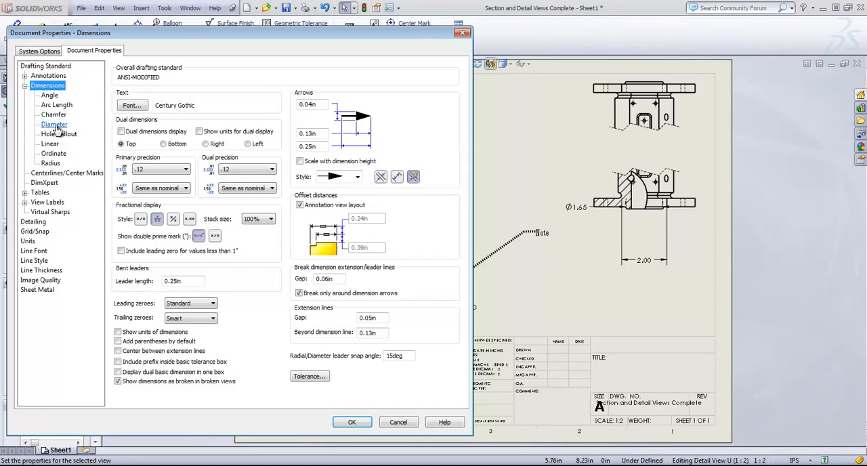
pyautogui.click(137, 109)
pyautogui.click(275, 214)
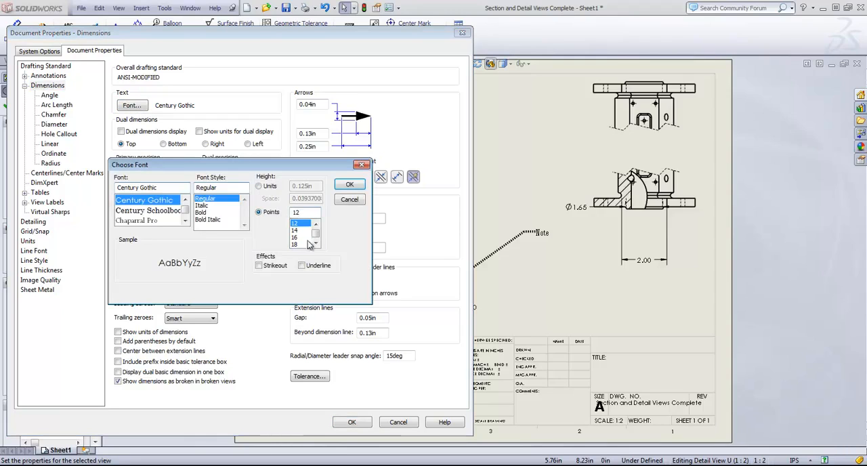
pyautogui.click(295, 237)
pyautogui.click(352, 190)
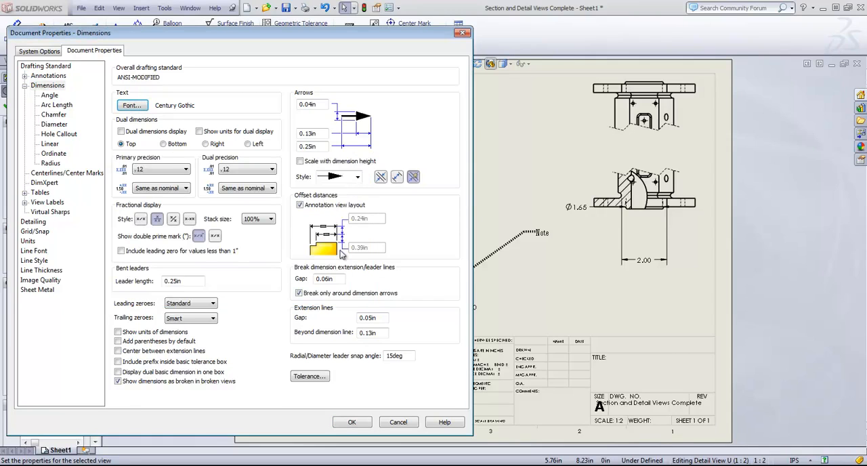
pyautogui.click(366, 423)
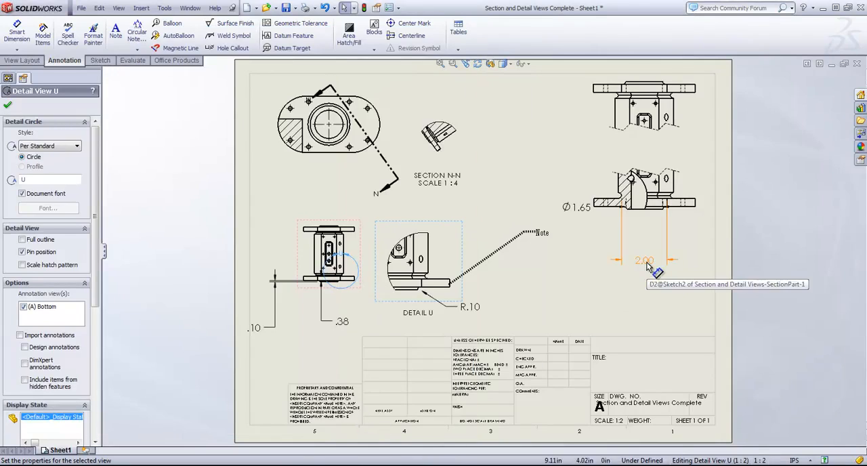
# - Examine the document properties for DimXpert, centerlines and center marks, and the bend, bill of materials, general and hole tables
pyautogui.click(399, 8)
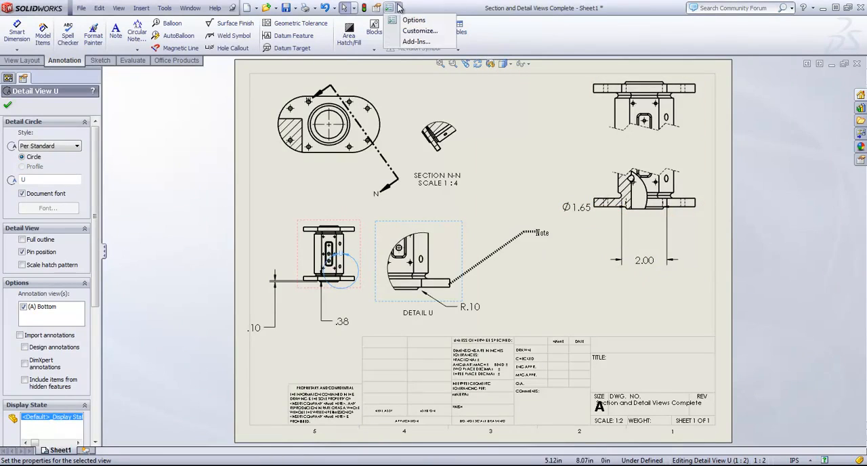
pyautogui.click(410, 20)
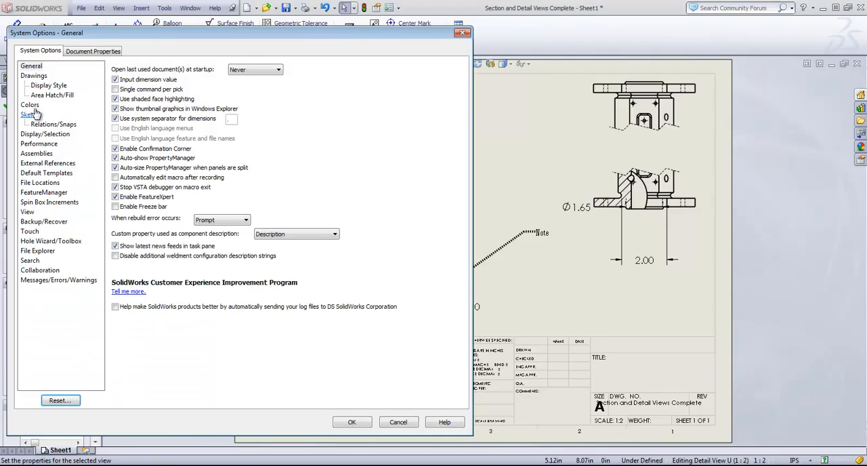
pyautogui.click(105, 52)
pyautogui.click(44, 183)
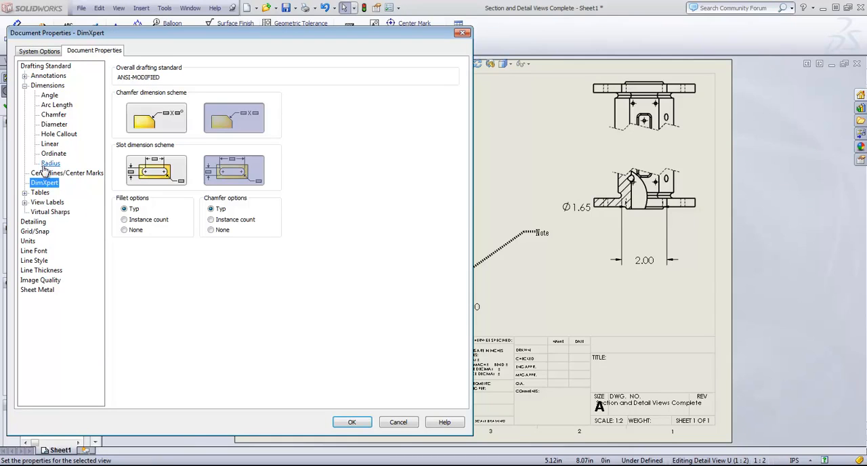
pyautogui.click(25, 86)
pyautogui.click(40, 96)
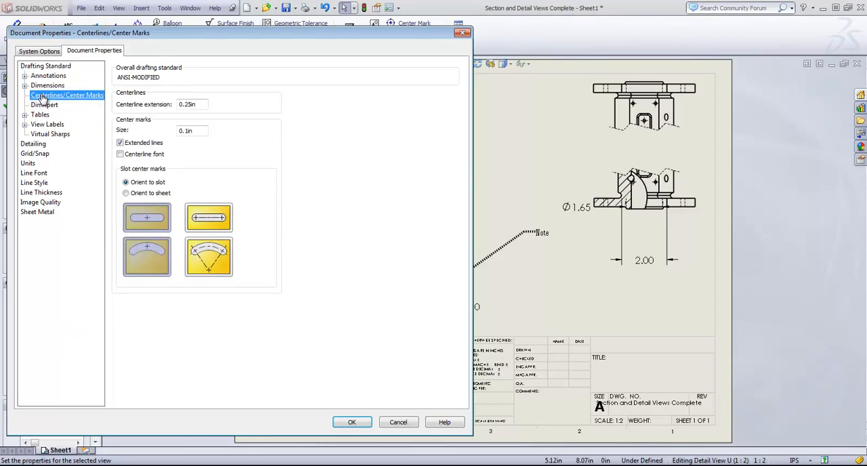
pyautogui.doubleClick(40, 113)
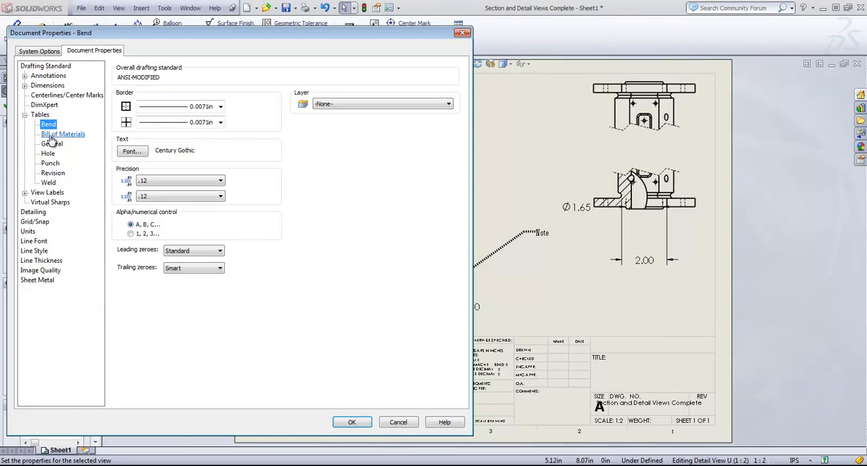
pyautogui.click(50, 135)
pyautogui.click(50, 144)
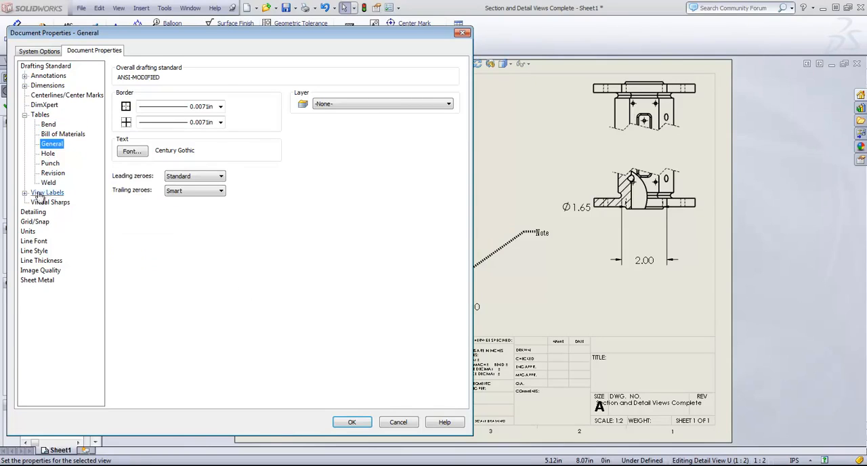
pyautogui.click(48, 154)
pyautogui.click(24, 114)
# - In the Detailing properties, toggle automatic center marks for part holes off and back on, and toggle automatic balloons on view creation
pyautogui.click(32, 144)
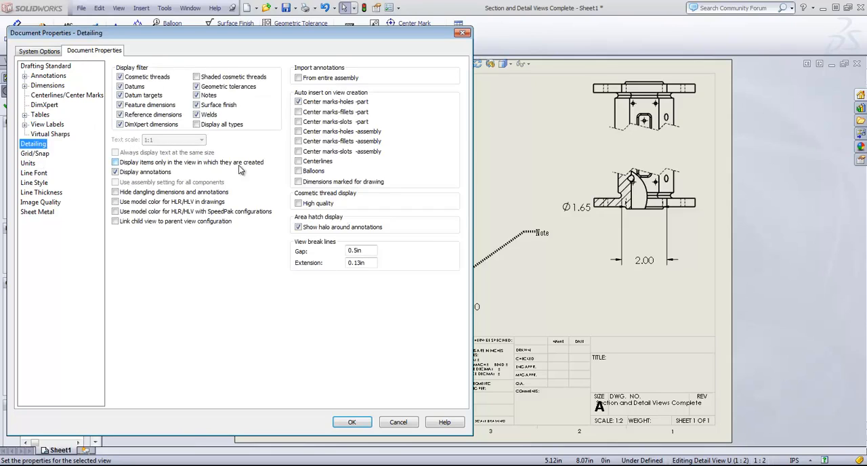
pyautogui.moveTo(389, 42); pyautogui.dragTo(512, 150)
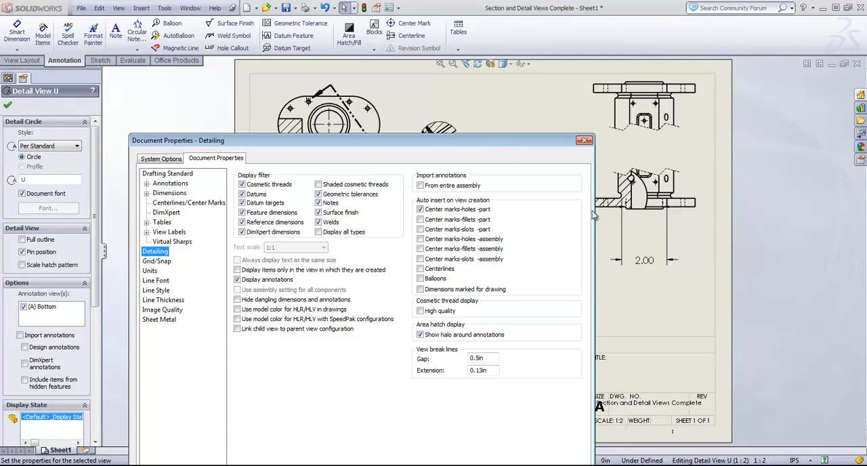
pyautogui.click(420, 209)
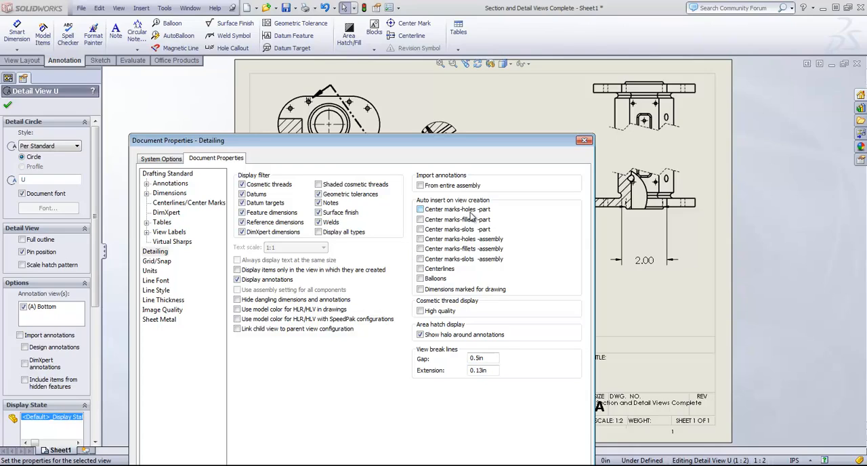
pyautogui.click(420, 210)
pyautogui.moveTo(441, 143); pyautogui.dragTo(391, 68)
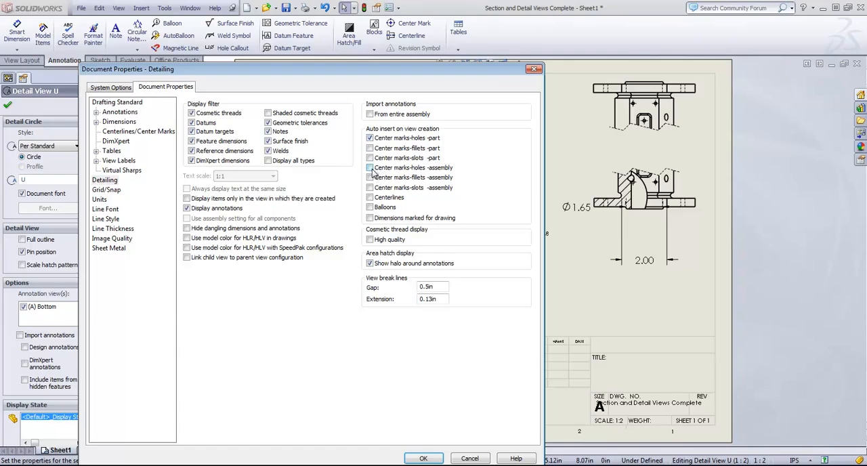
pyautogui.click(370, 207)
# - Set the document's basic length units to three decimal places (.123) and apply the document properties
pyautogui.click(99, 199)
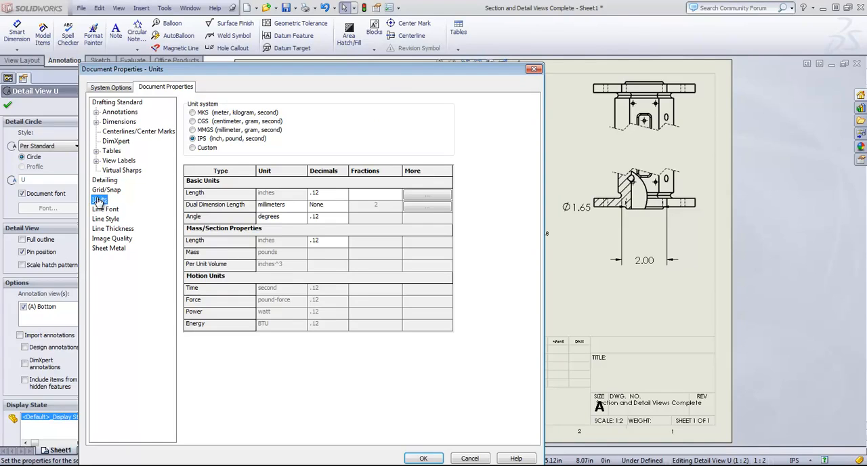
pyautogui.click(324, 196)
pyautogui.click(343, 193)
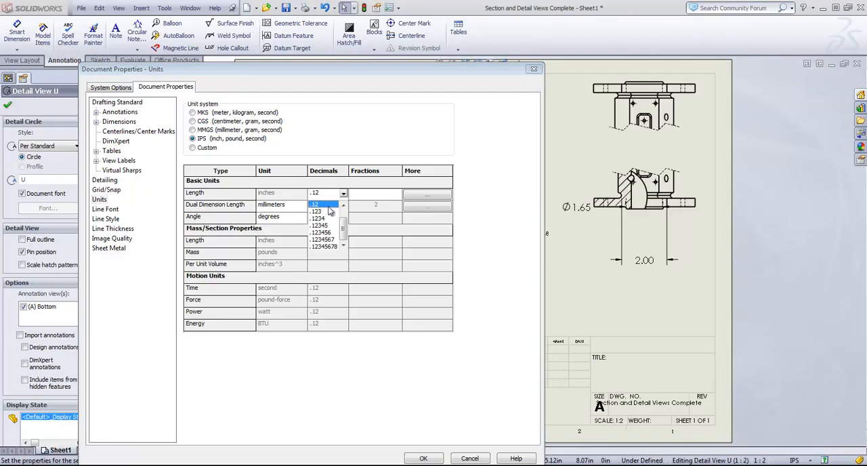
pyautogui.click(317, 212)
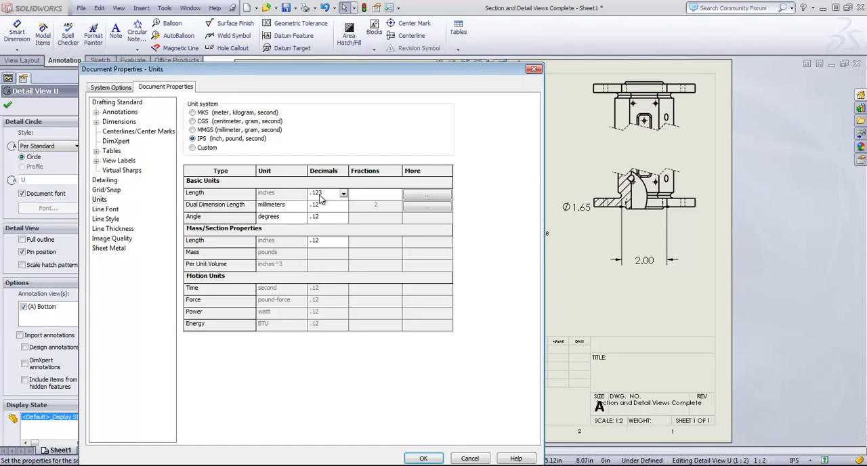
pyautogui.click(423, 458)
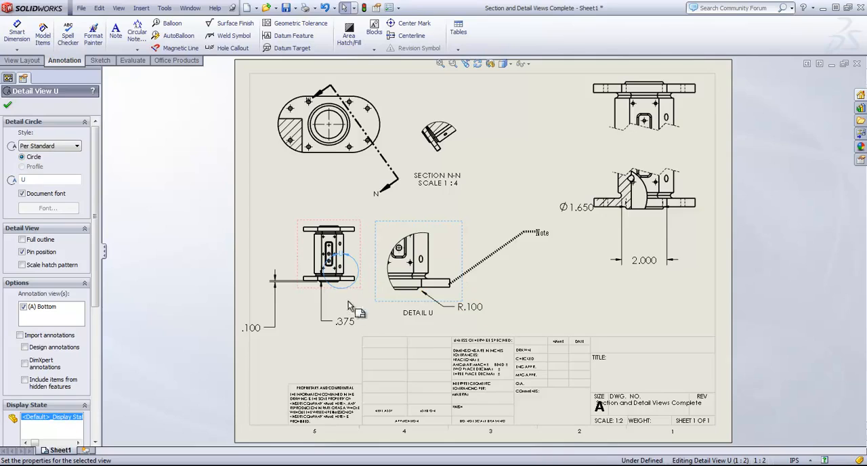
# - Examine the document properties for grid/snap, detailing, line font, line style, line thickness, image quality and sheet metal
pyautogui.click(398, 8)
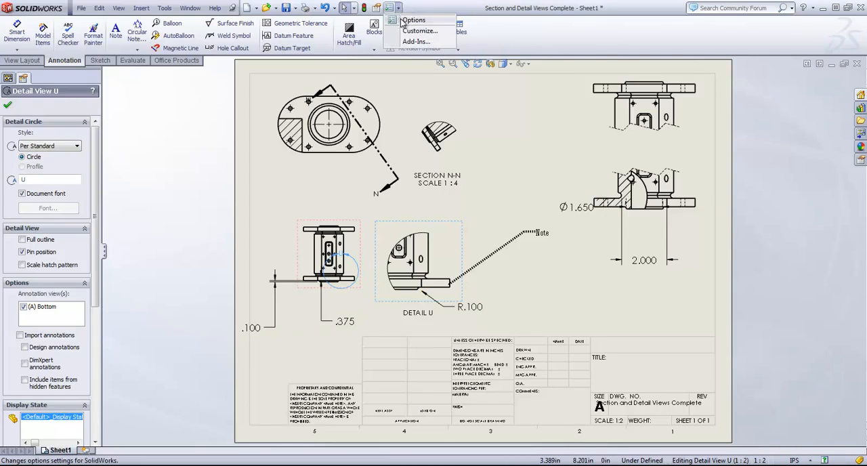
pyautogui.click(412, 17)
pyautogui.click(157, 88)
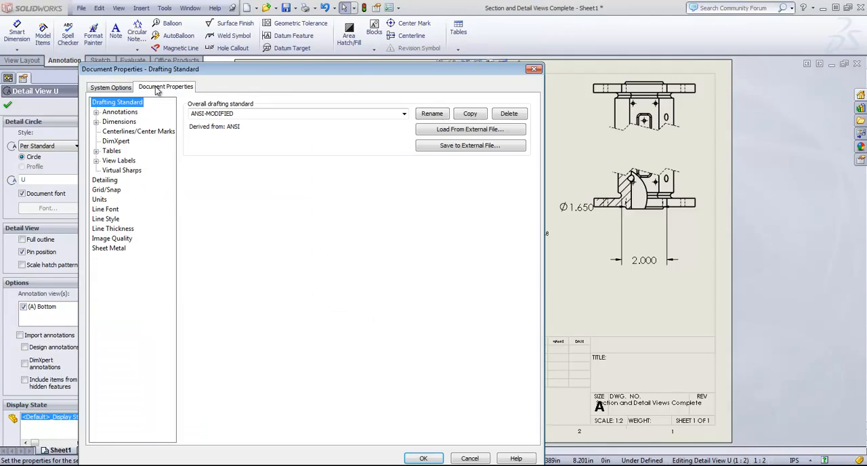
pyautogui.click(101, 192)
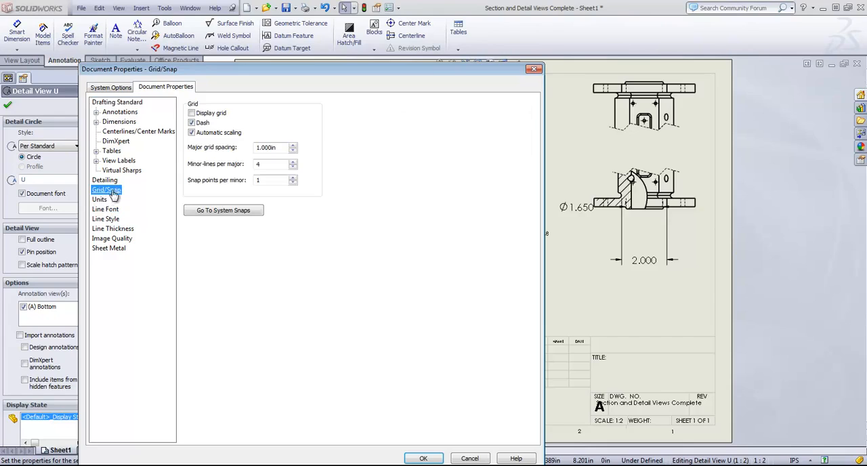
pyautogui.click(102, 181)
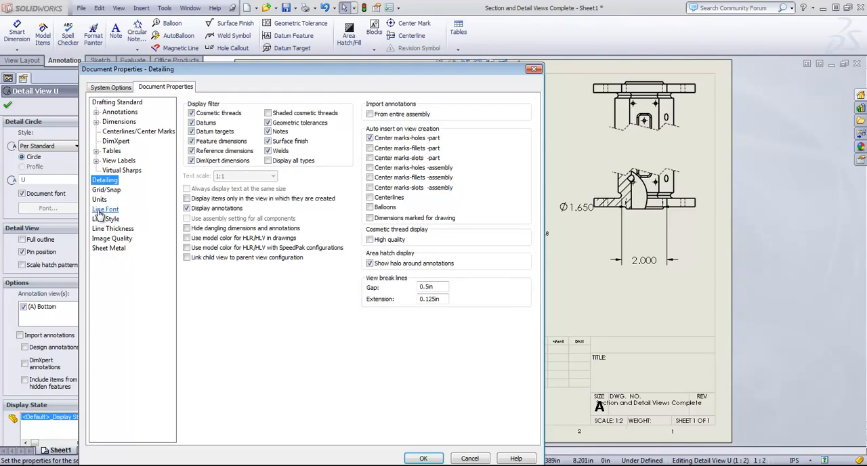
pyautogui.click(105, 209)
pyautogui.click(99, 222)
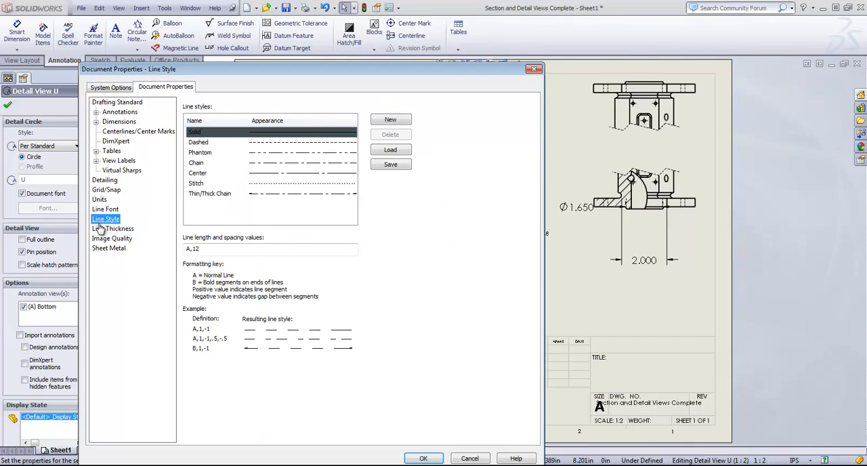
pyautogui.click(101, 232)
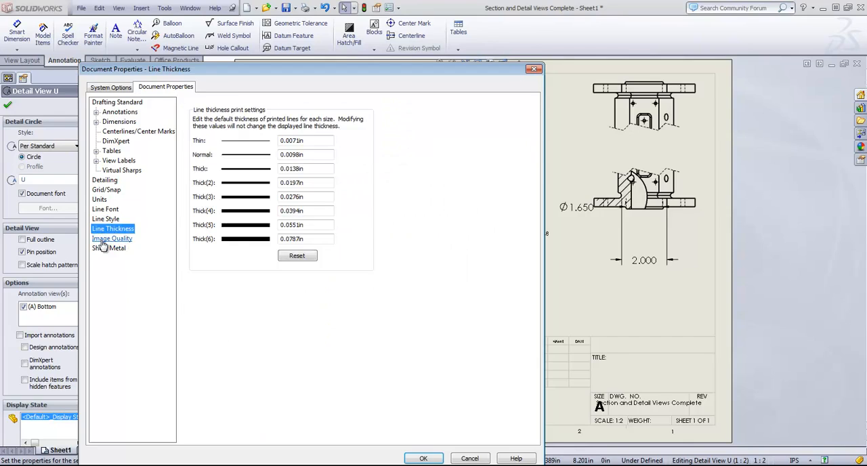
pyautogui.click(103, 239)
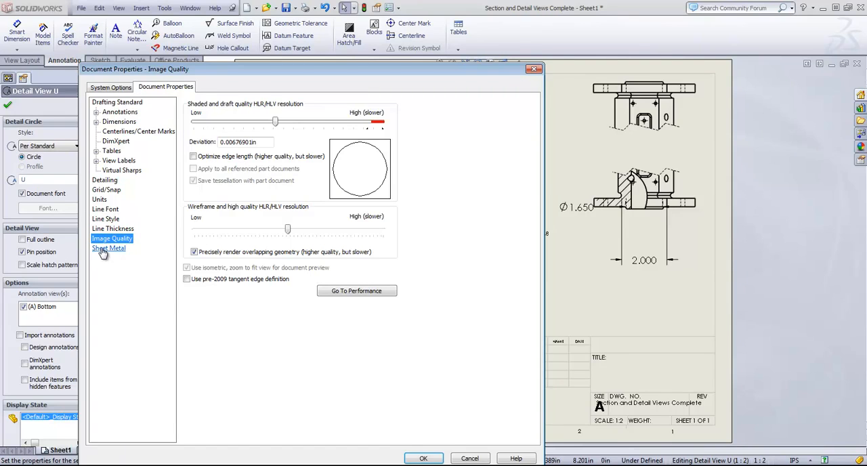
pyautogui.click(103, 248)
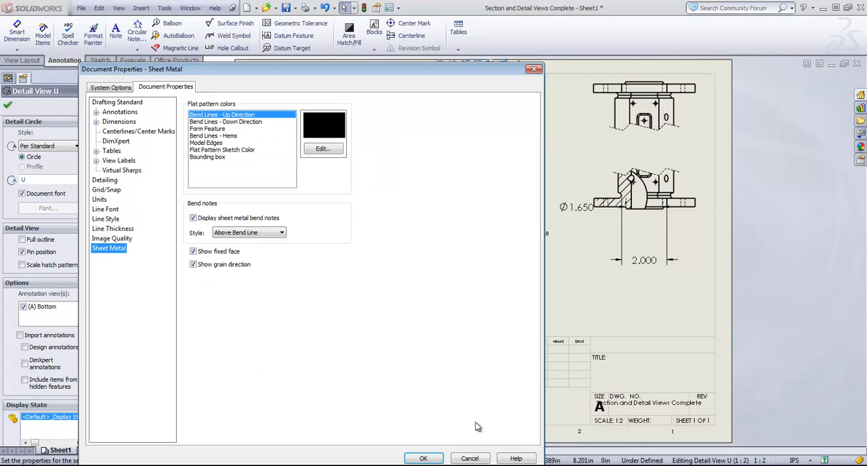
pyautogui.click(466, 456)
pyautogui.click(190, 8)
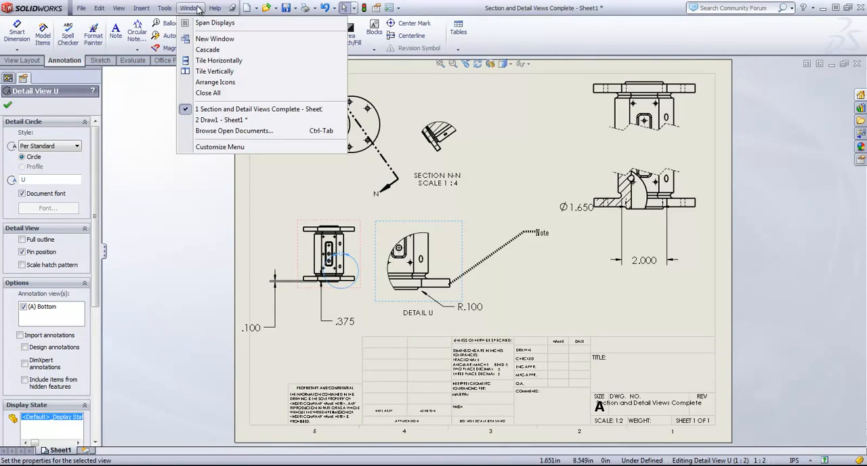
pyautogui.click(512, 107)
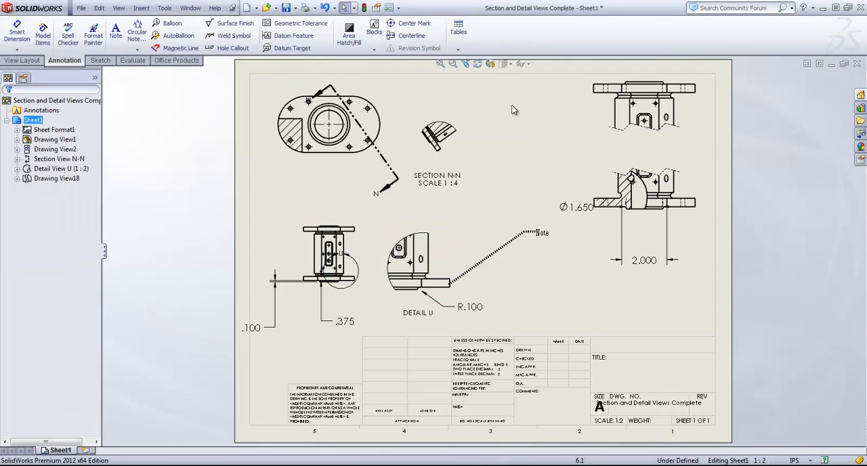
# - Delete the parent view with the N-N section line and Detail View U together with its detail circle
pyautogui.click(379, 91)
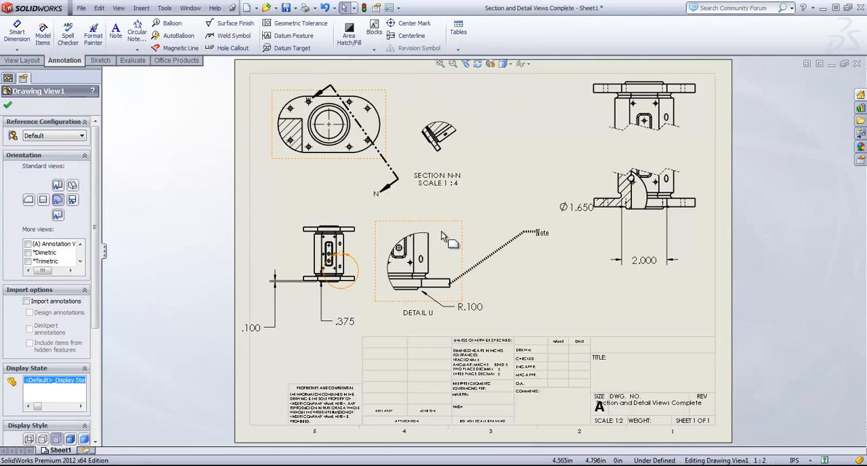
pyautogui.press('Delete')
pyautogui.click(507, 197)
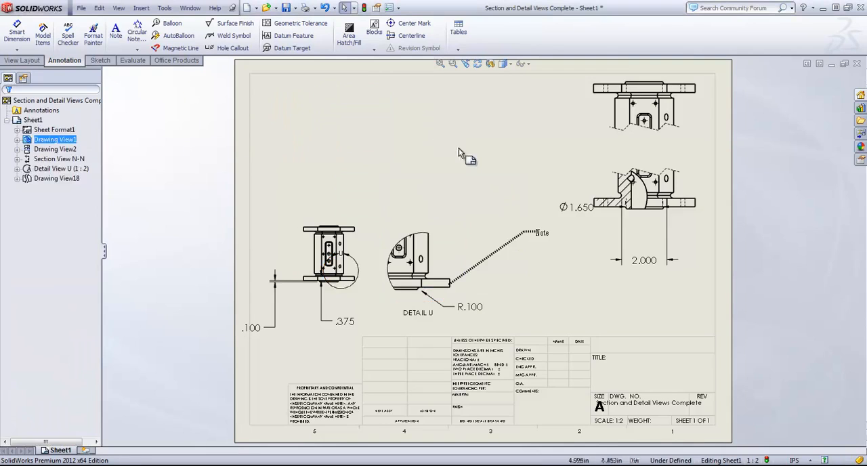
pyautogui.click(430, 226)
pyautogui.press('Delete')
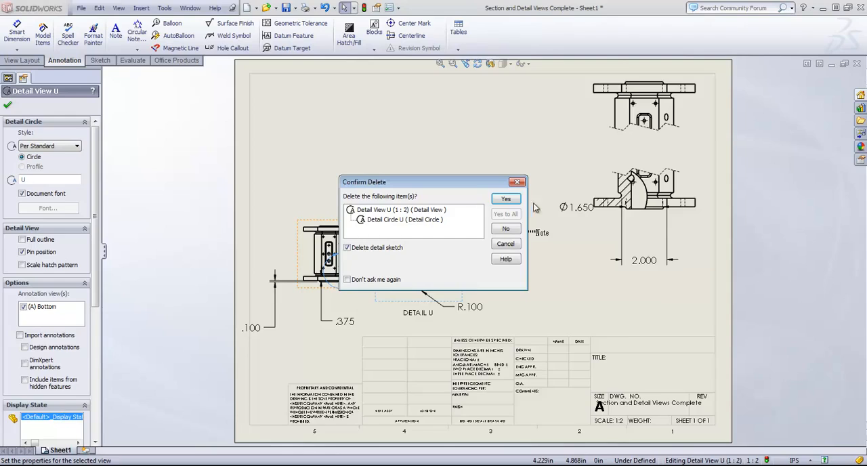
pyautogui.click(505, 199)
# - Delete the remaining projected view and the broken view with the 2.000 dimension from the sheet
pyautogui.click(332, 234)
pyautogui.press('Delete')
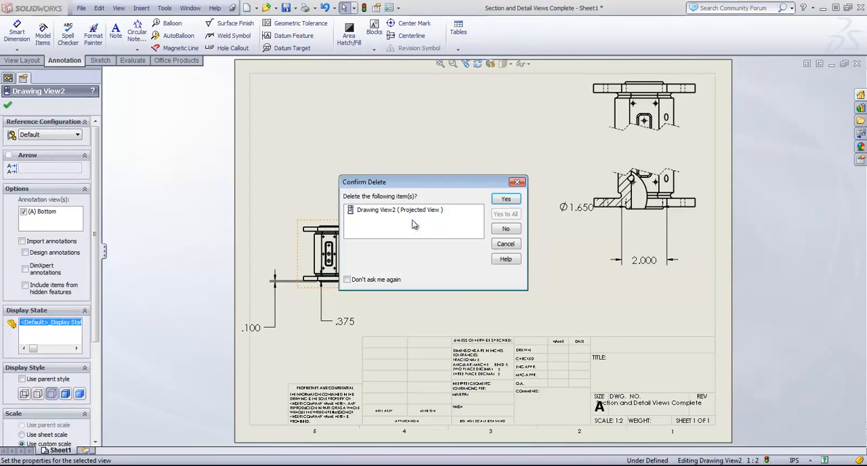
pyautogui.click(506, 199)
pyautogui.click(700, 132)
pyautogui.press('Delete')
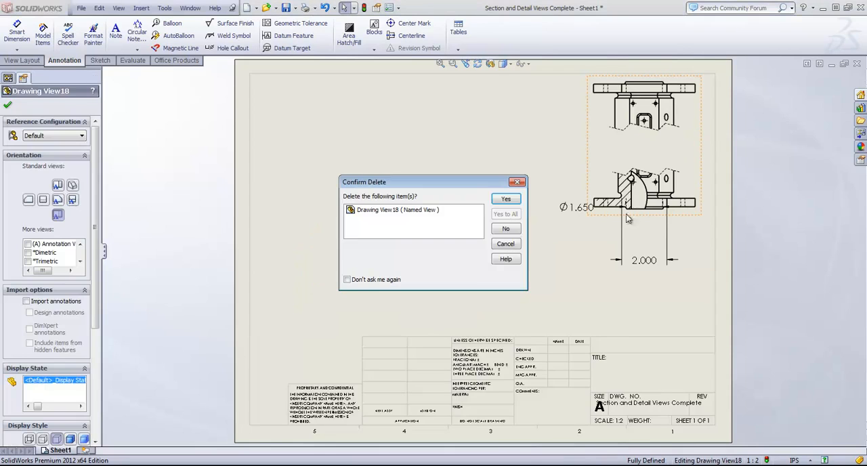
pyautogui.click(506, 199)
pyautogui.click(17, 130)
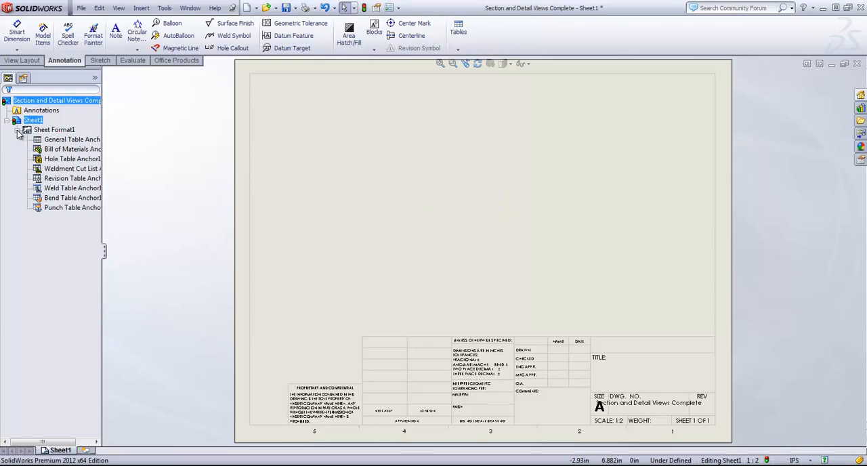
pyautogui.click(17, 130)
pyautogui.click(7, 119)
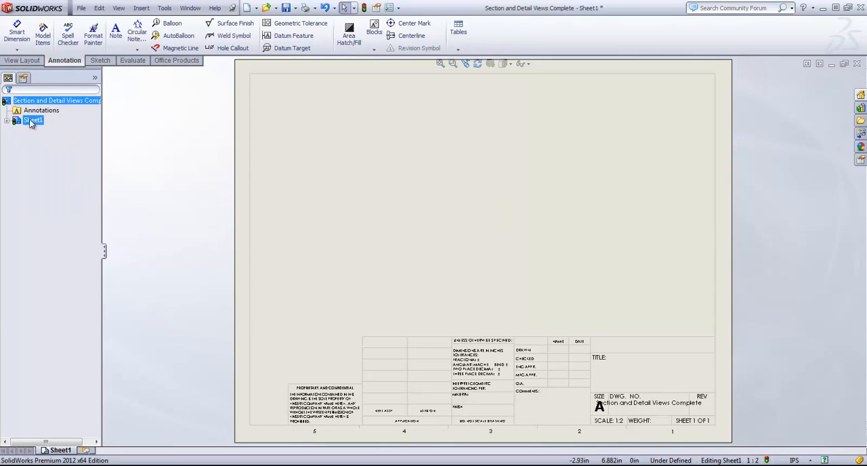
# - Save the emptied drawing as a drawing template (*.drwdot) named Drawing Custom in the SolidWorks 2012 templates folder
pyautogui.click(82, 7)
pyautogui.click(91, 72)
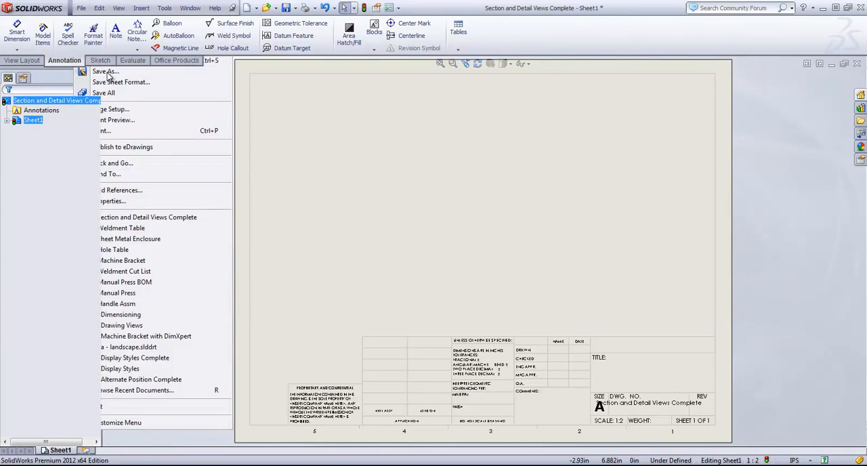
pyautogui.click(338, 199)
pyautogui.click(335, 223)
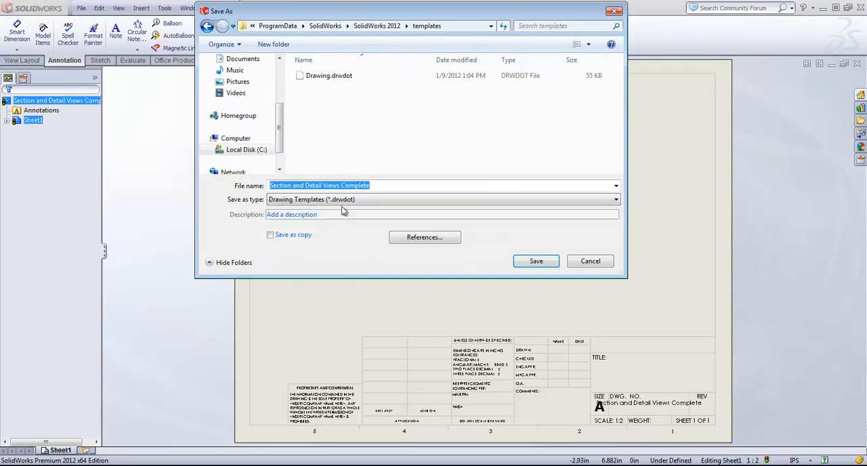
pyautogui.click(385, 186)
pyautogui.moveTo(383, 186); pyautogui.dragTo(242, 194)
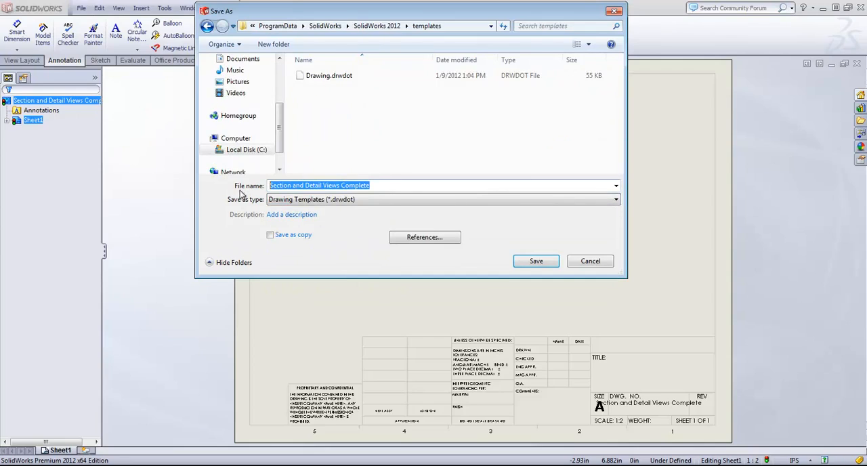
pyautogui.write('Dra')
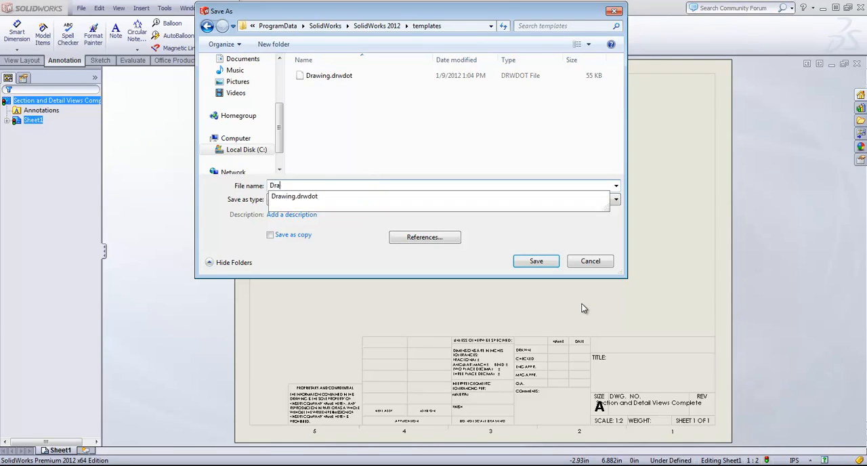
pyautogui.write('wing Custom')
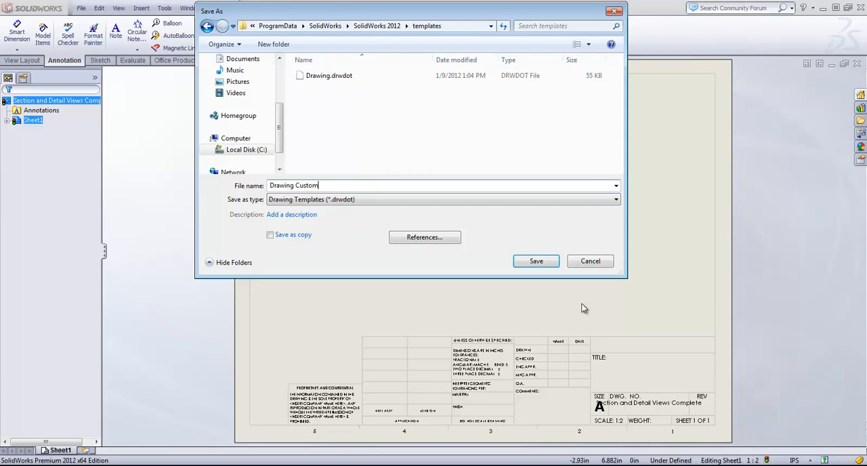
pyautogui.press('Return')
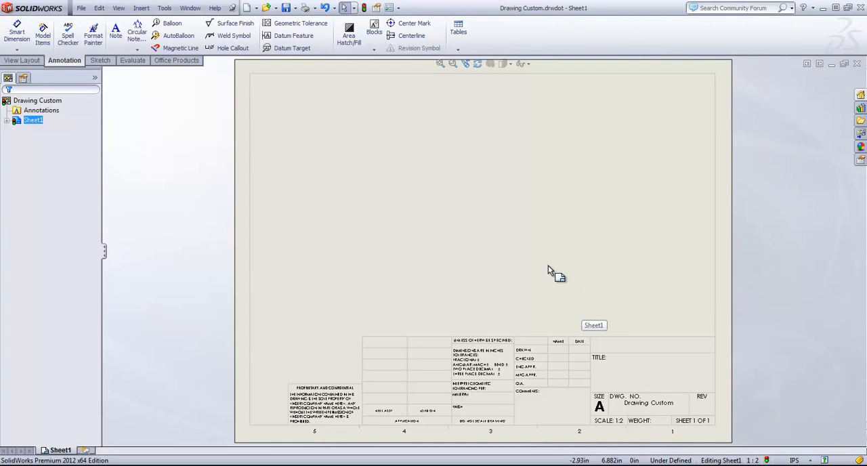
# - Create a new drawing from the Drawing Custom template without inserting a model view
pyautogui.click(81, 7)
pyautogui.click(84, 24)
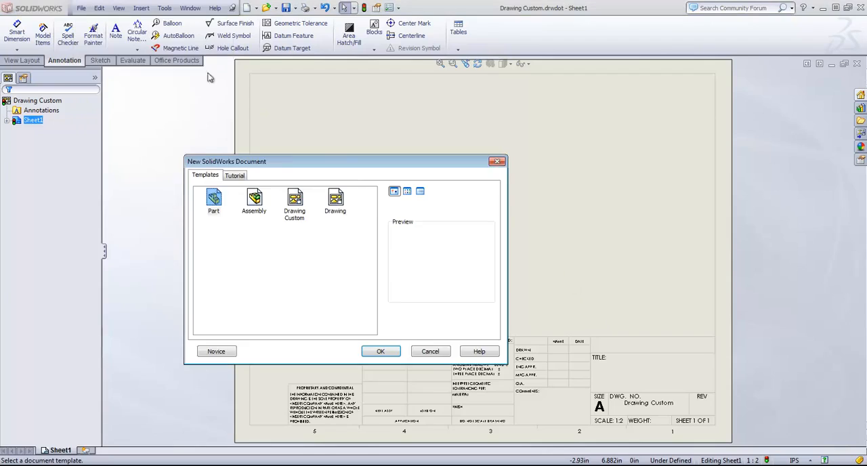
pyautogui.click(294, 202)
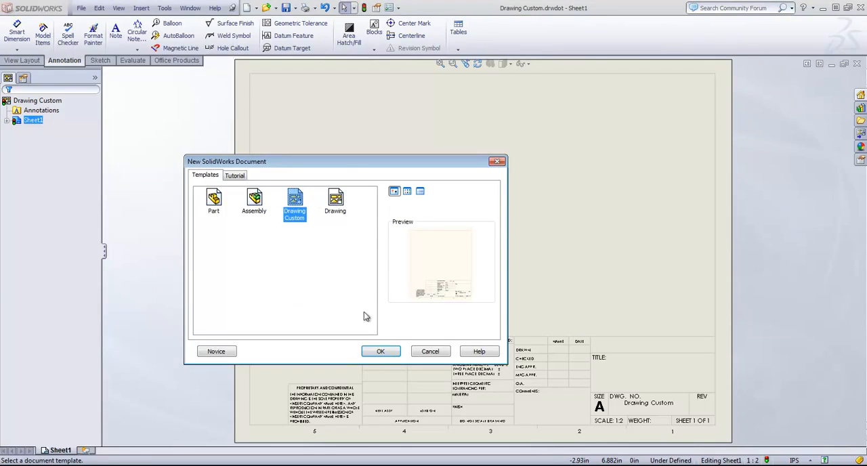
pyautogui.click(381, 350)
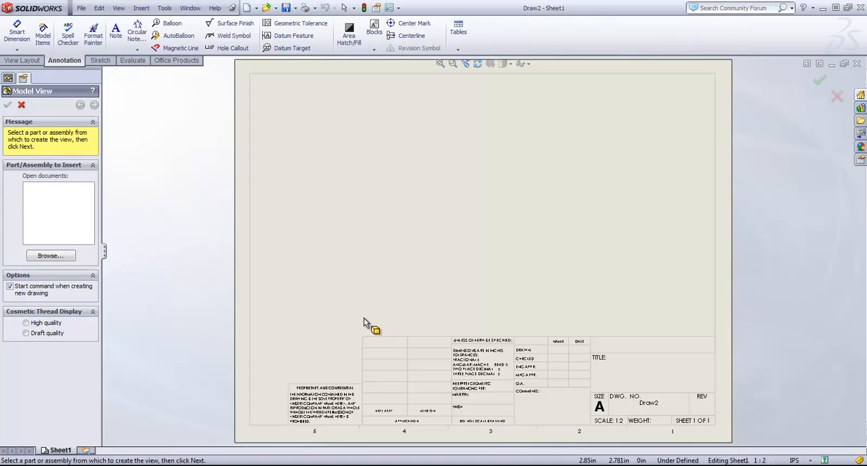
pyautogui.click(21, 107)
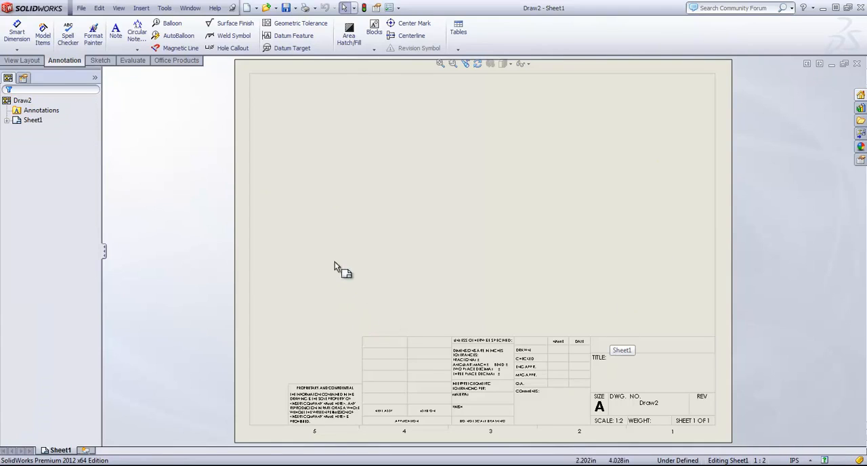
# - Check the leader style and font in the new drawing's document properties for notes
pyautogui.click(398, 8)
pyautogui.click(411, 19)
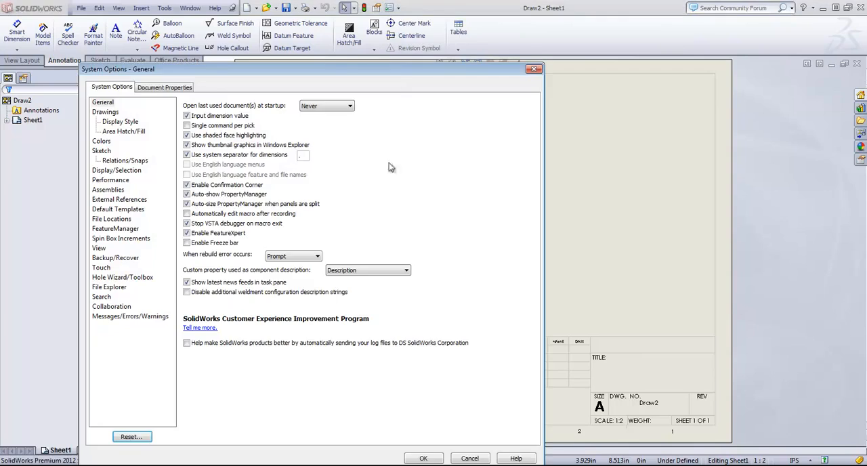
pyautogui.click(162, 90)
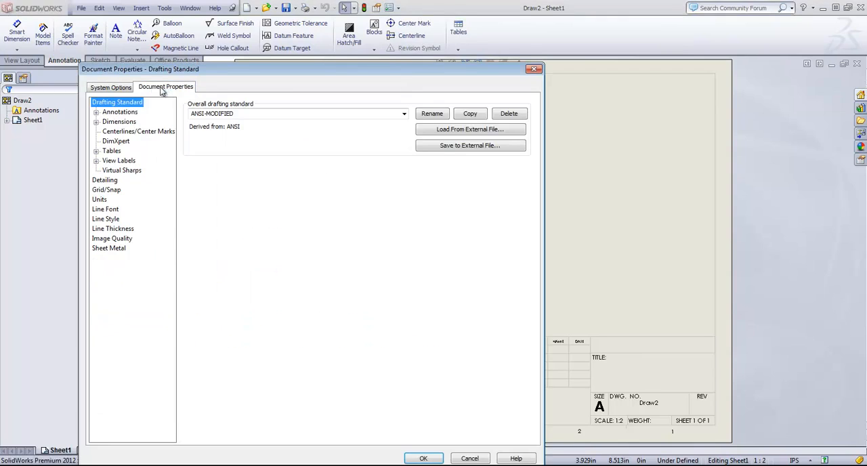
pyautogui.click(96, 112)
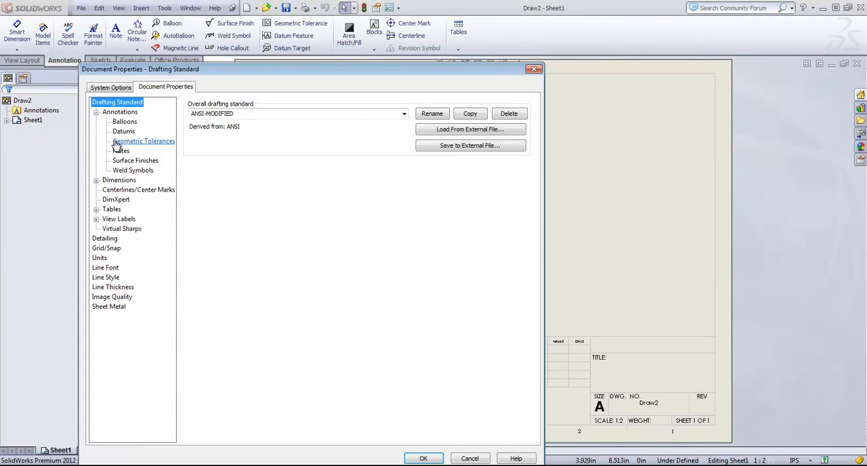
pyautogui.click(119, 150)
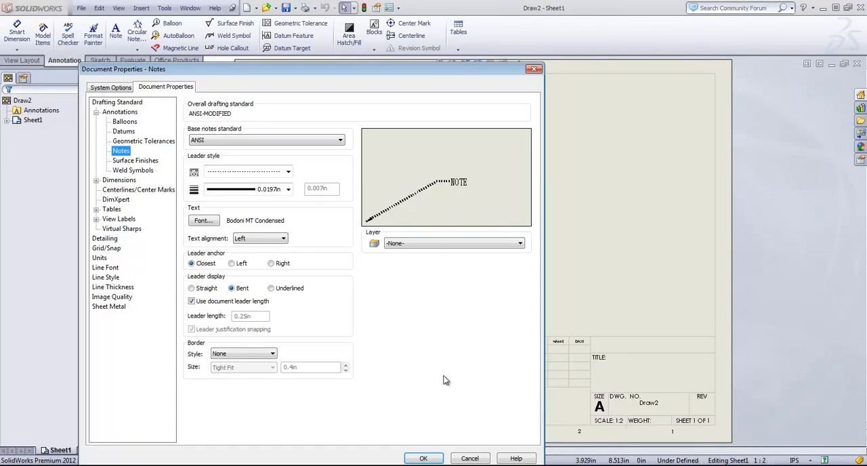
pyautogui.click(424, 458)
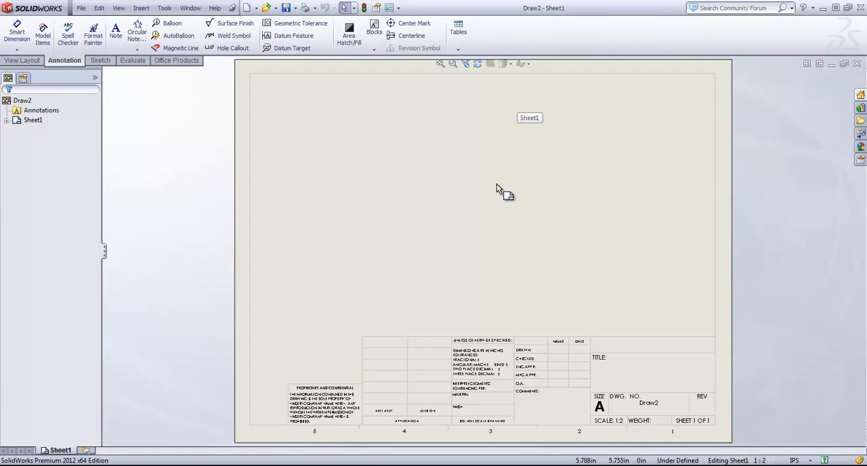
pyautogui.press('f')
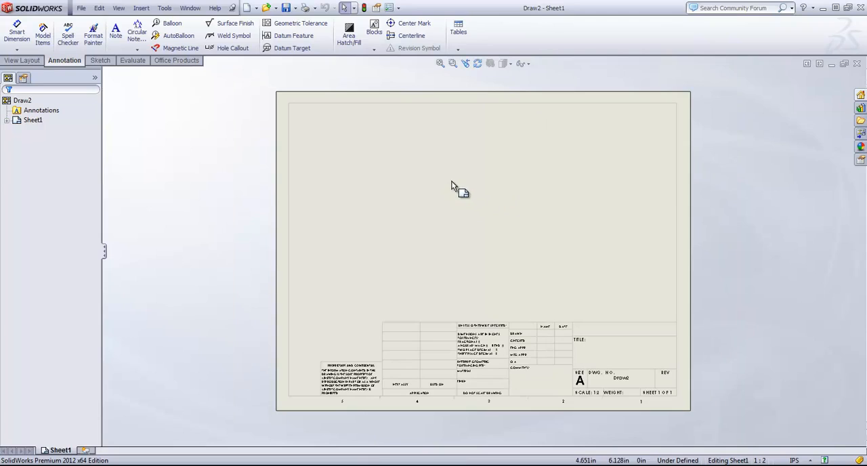